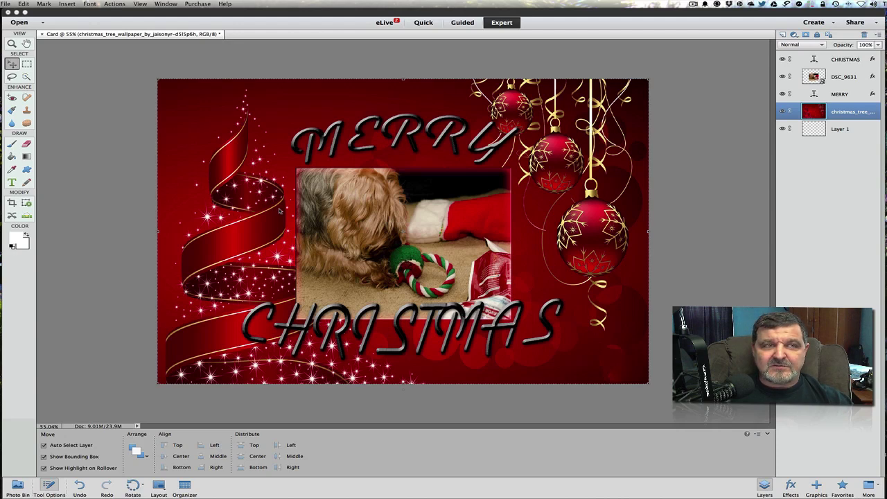
Step: Close the Card tab and choose Don't Save so Elements has no image open
left_click(52, 19)
left_click(71, 4)
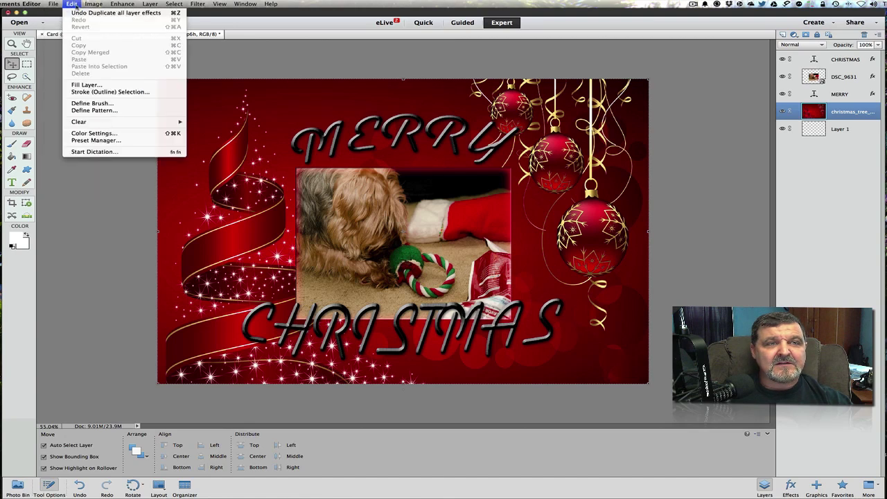
mouse_move(90, 9)
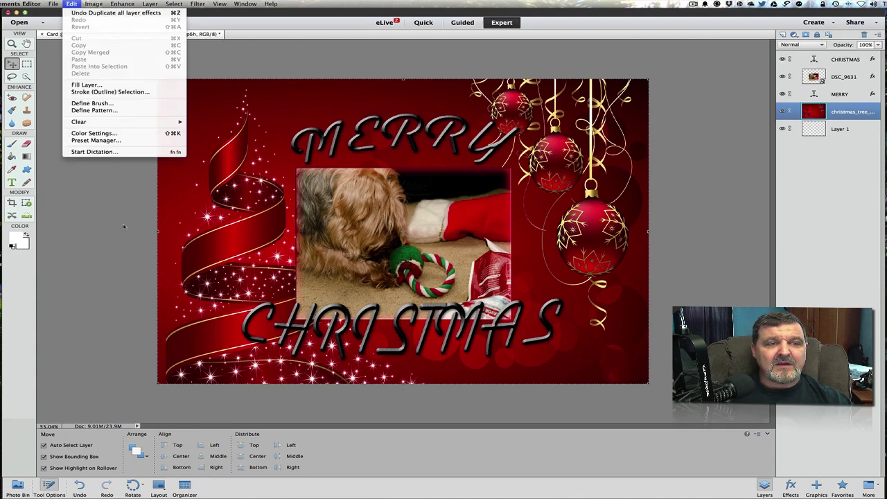
left_click(124, 226)
left_click(42, 34)
left_click(437, 169)
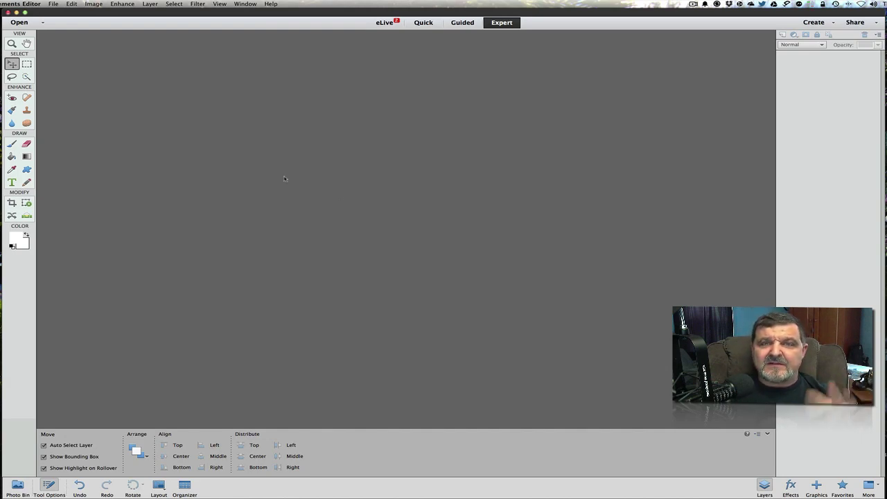
Step: Start a new blank file and name it Card
left_click(54, 5)
mouse_move(54, 13)
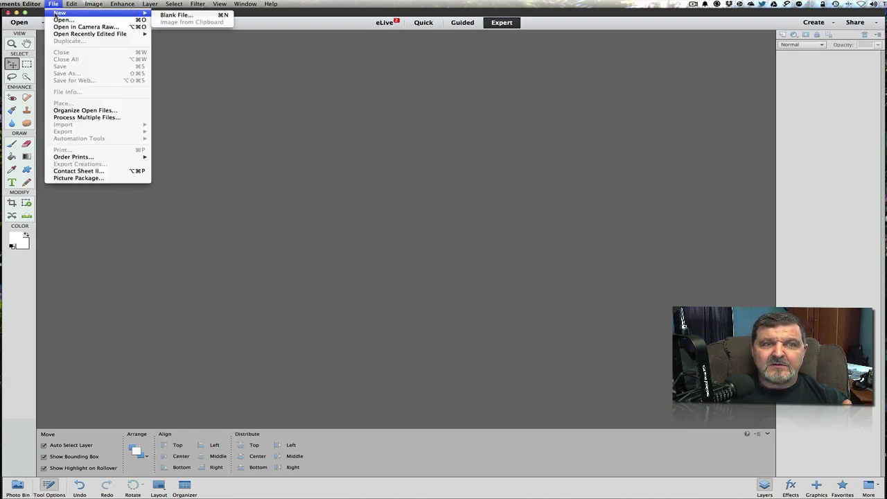
left_click(165, 15)
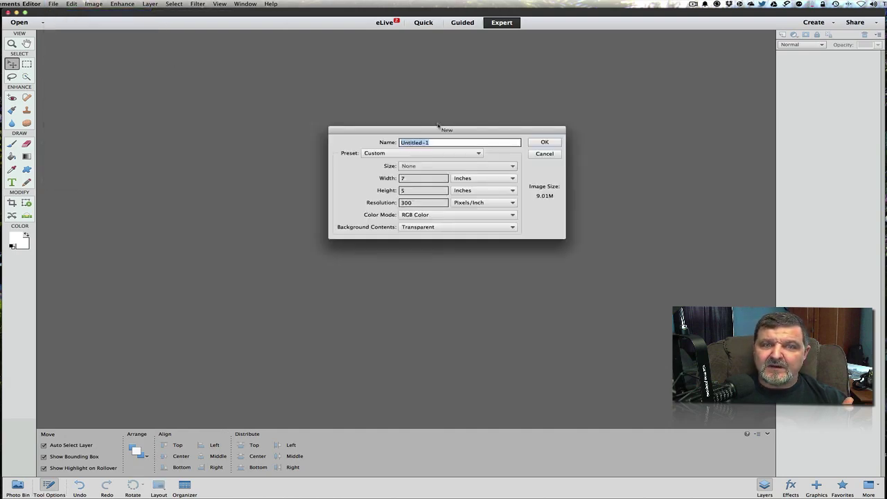
left_click_drag(440, 129, 441, 150)
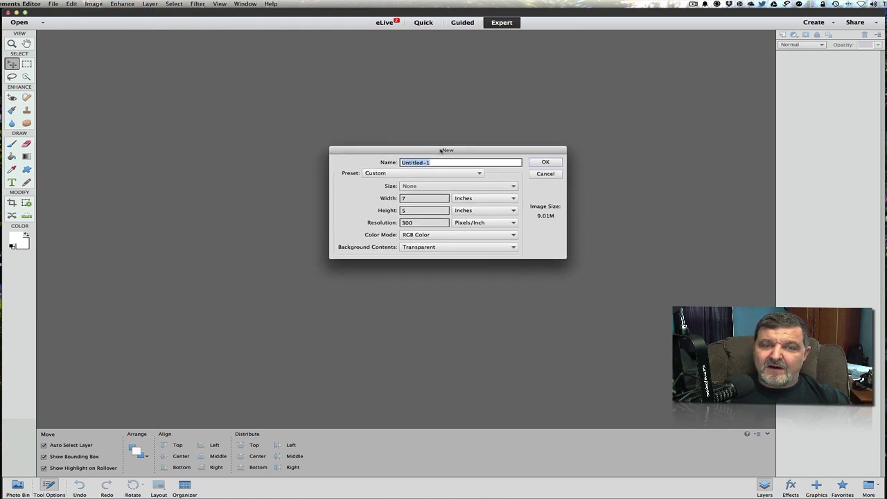
type("Card")
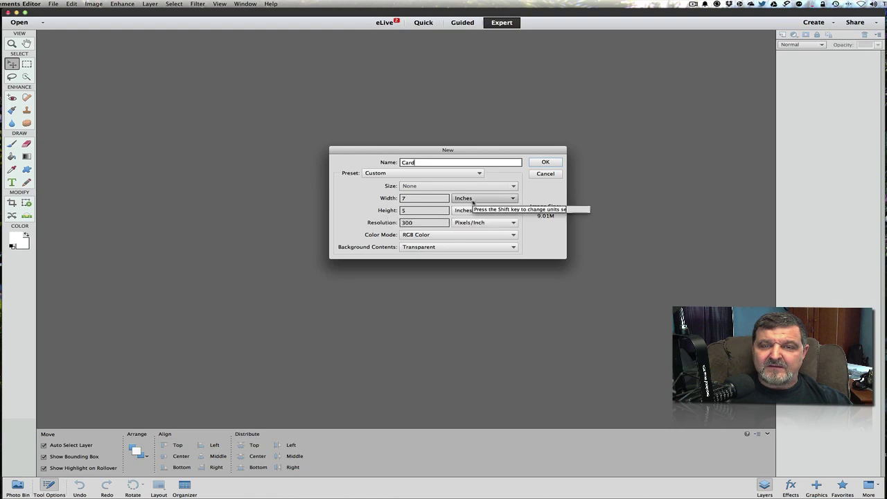
Step: Set the size to 7 x 5 inches at 300 pixels/inch with a Transparent background
left_click(474, 200)
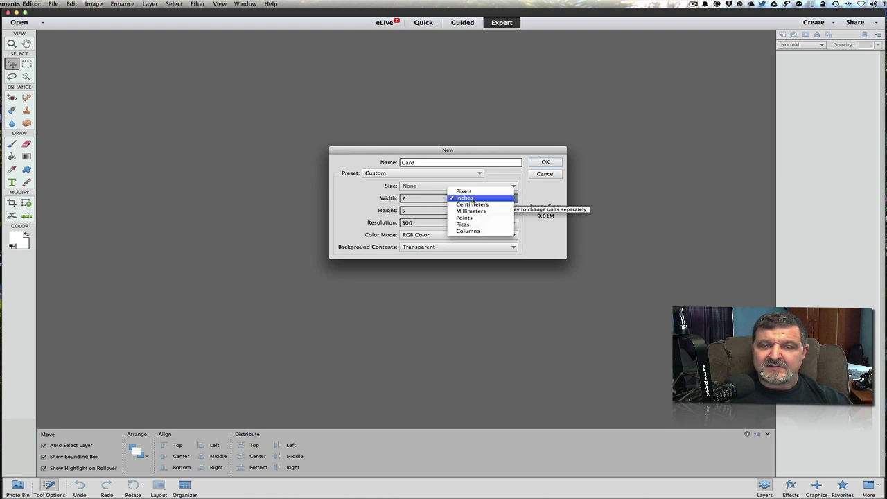
left_click(469, 192)
left_click(471, 199)
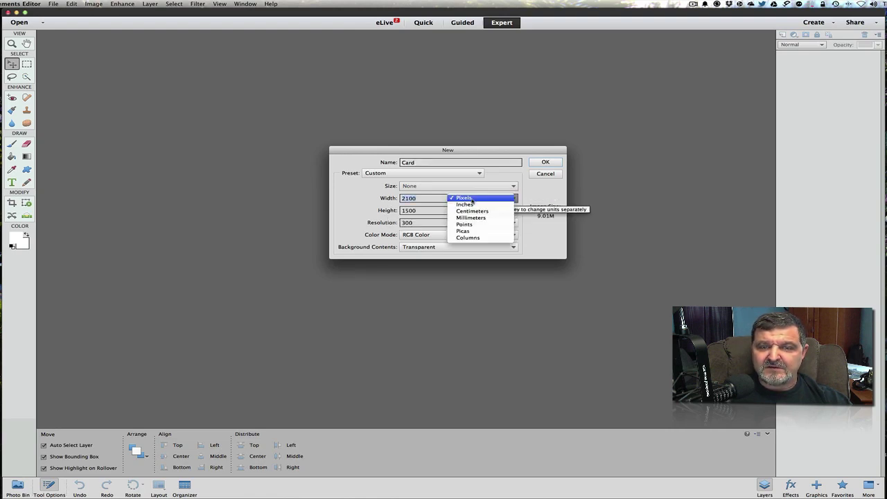
left_click(471, 205)
left_click(431, 201)
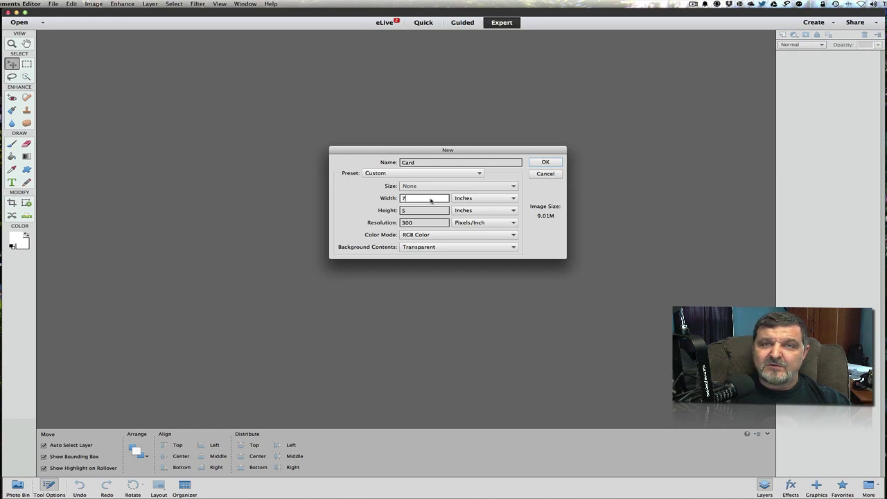
double_click(430, 200)
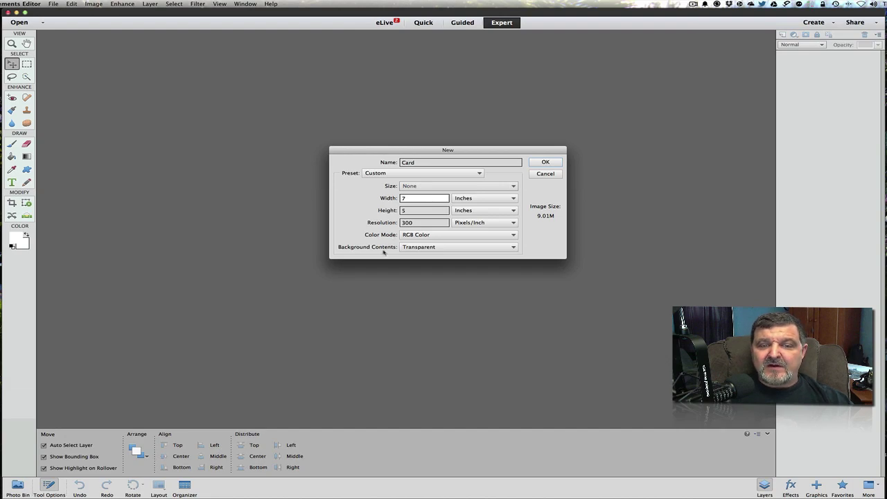
left_click(419, 248)
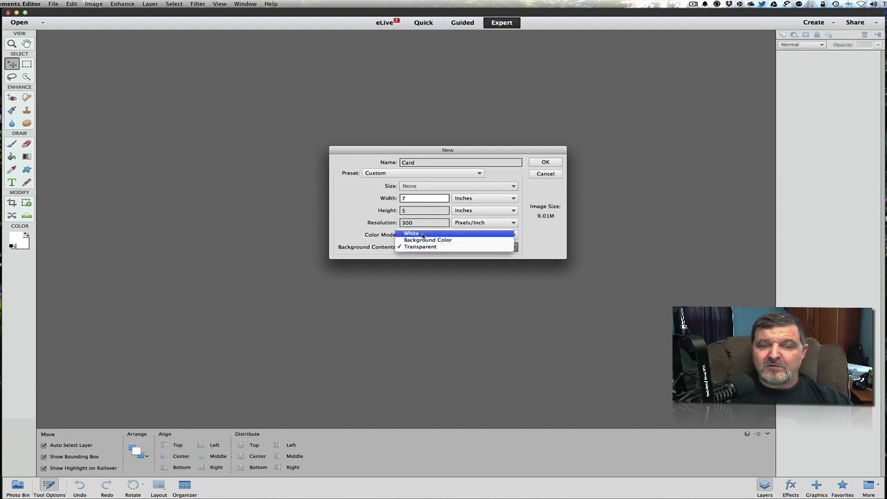
left_click(423, 236)
left_click(419, 247)
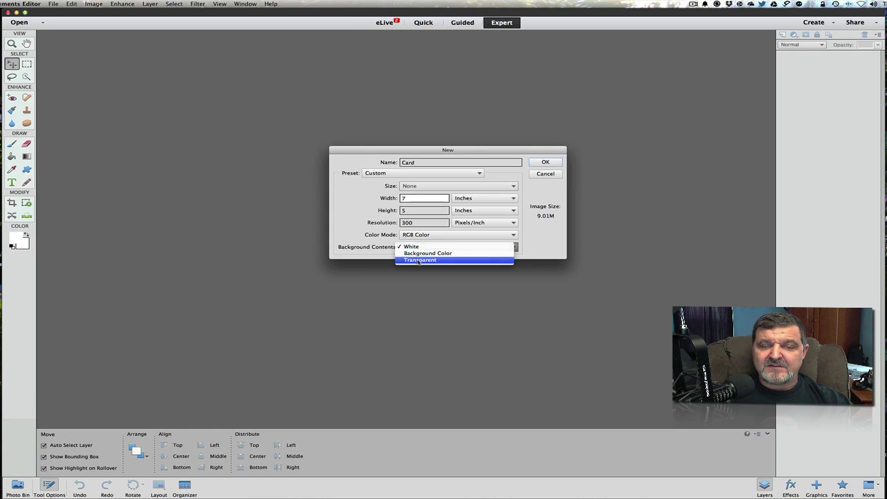
left_click(419, 261)
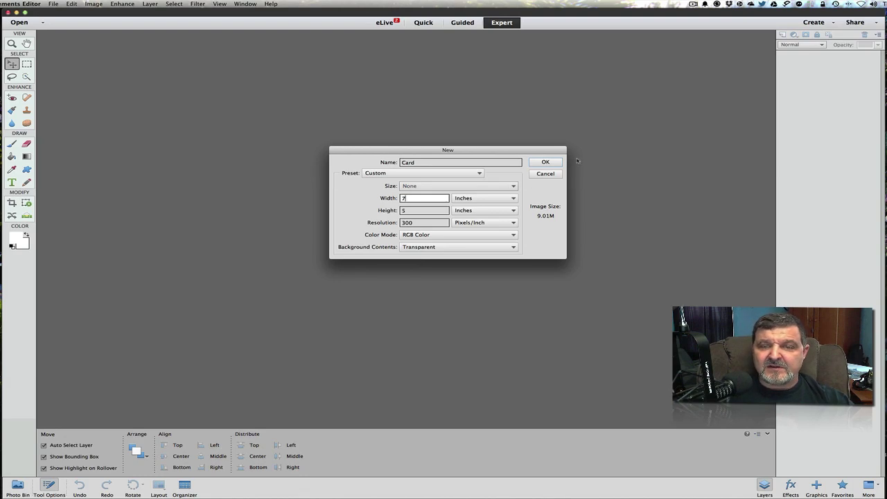
Step: Create the Card document, fit it to the window, duplicate Layer 1, then go to the Christmas Pictures search
left_click(553, 164)
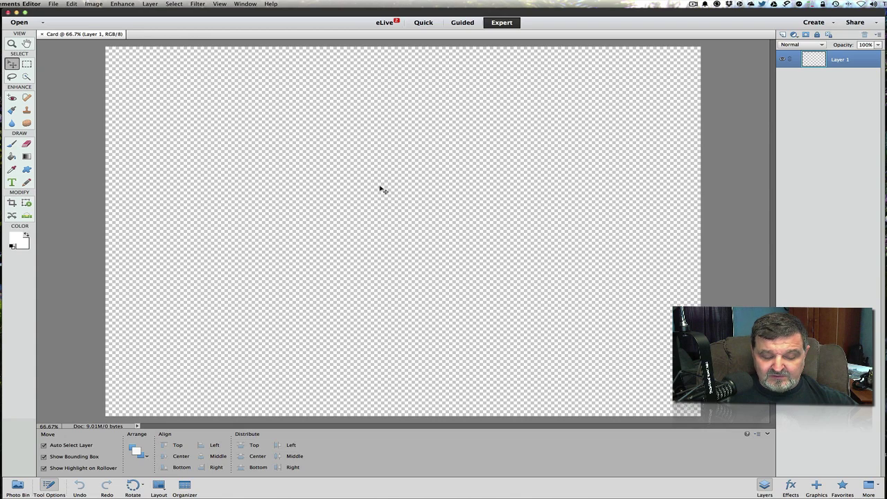
key("super+0")
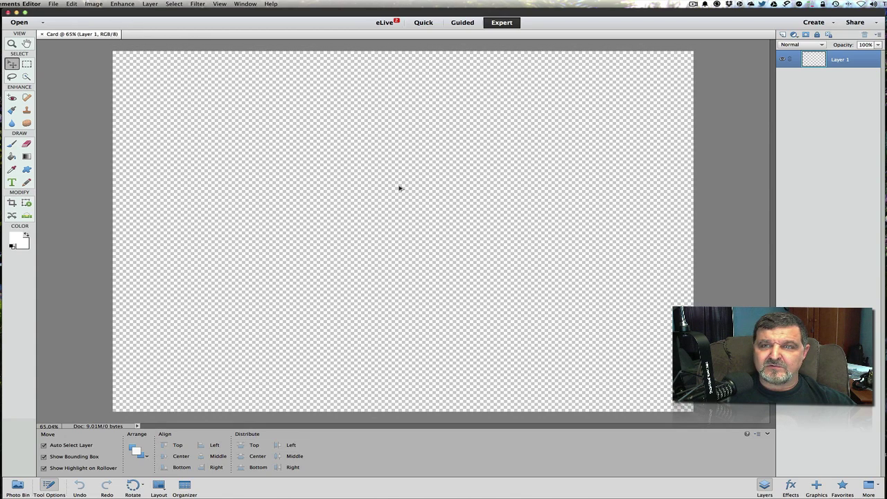
scroll(399, 188, "down", 2)
scroll(399, 188, "down", 2)
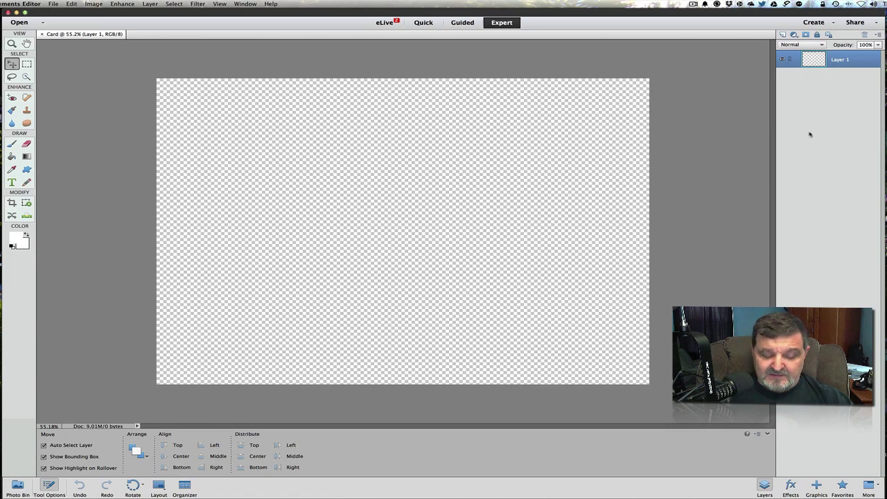
key("ctrl+j")
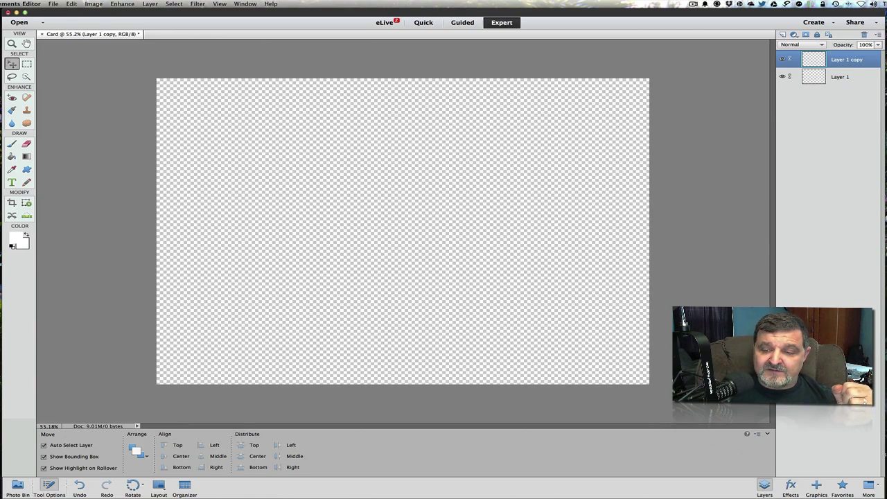
left_click(863, 495)
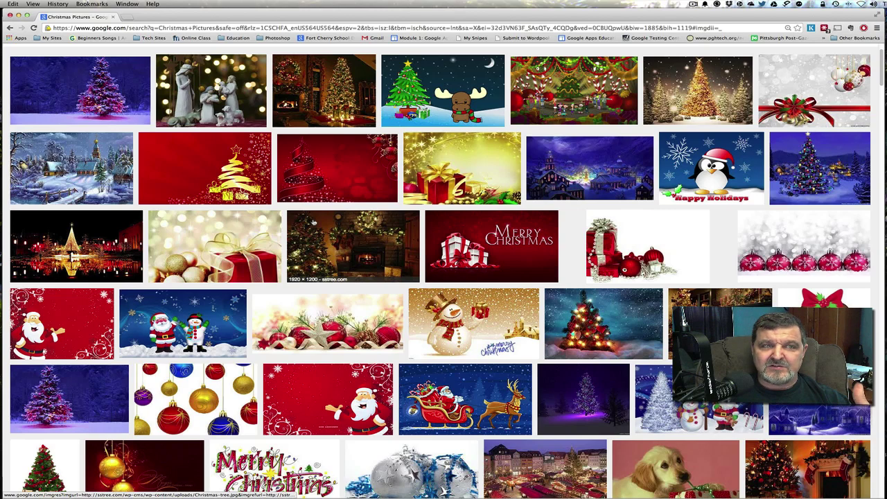
Step: Check the Size filter, then preview the 2880 × 1800 blue starry Christmas tree image
scroll(313, 222, "up", 2)
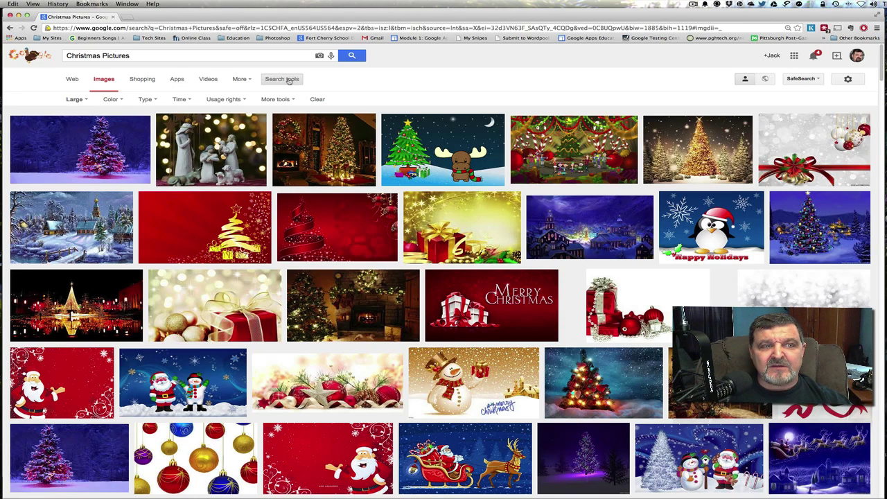
left_click(75, 100)
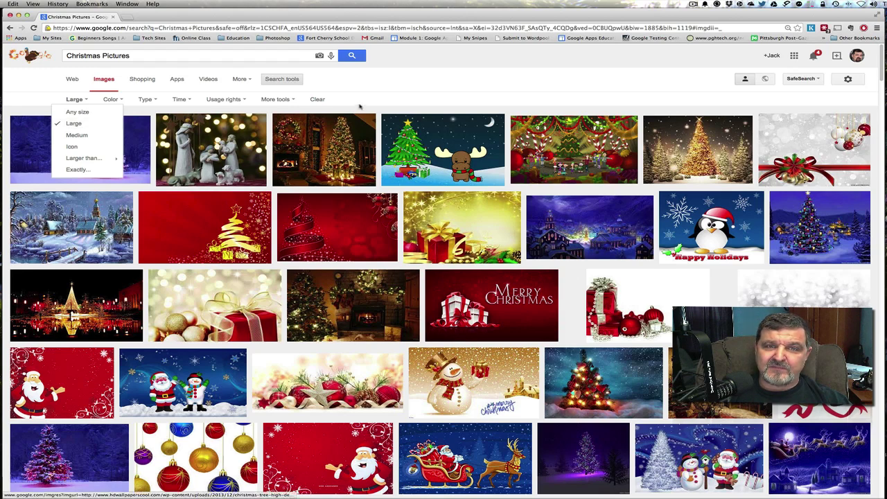
left_click(82, 100)
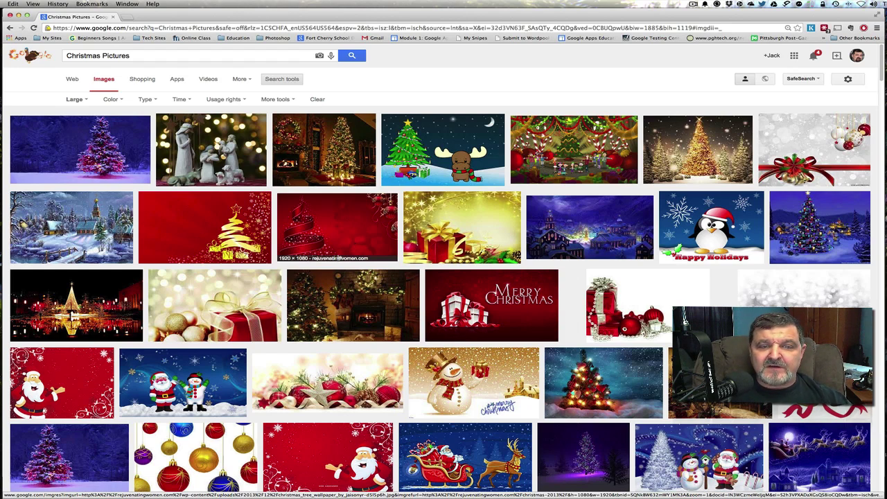
scroll(339, 257, "down", 2)
scroll(340, 257, "down", 1)
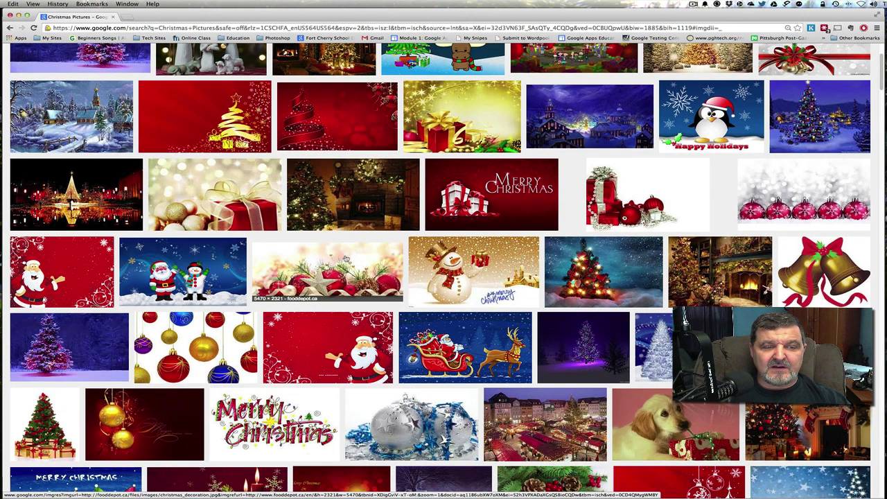
scroll(344, 258, "down", 5)
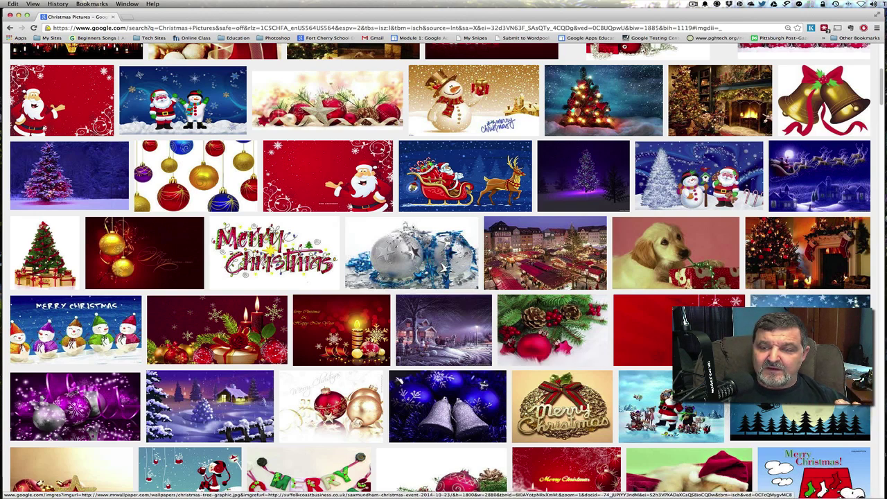
left_click(807, 332)
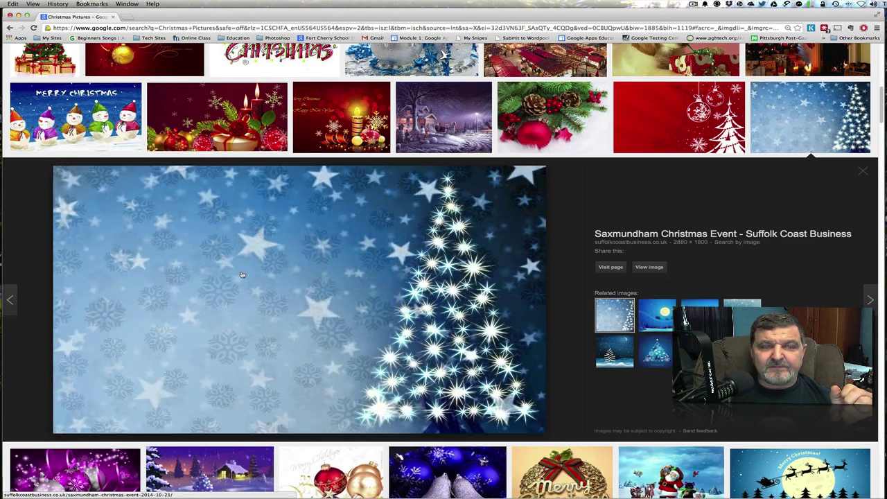
Step: Save the previewed image as christmas-tree-graphic in the Pictures > Card Stock folder
right_click(324, 237)
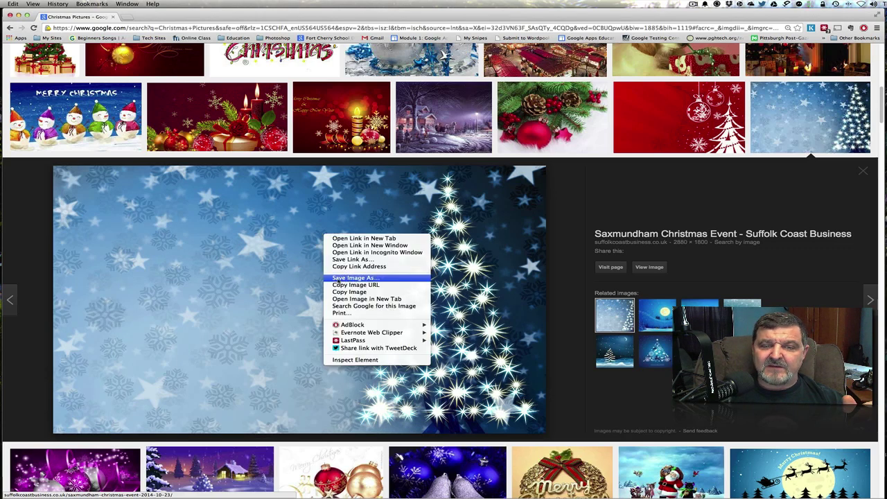
left_click(345, 279)
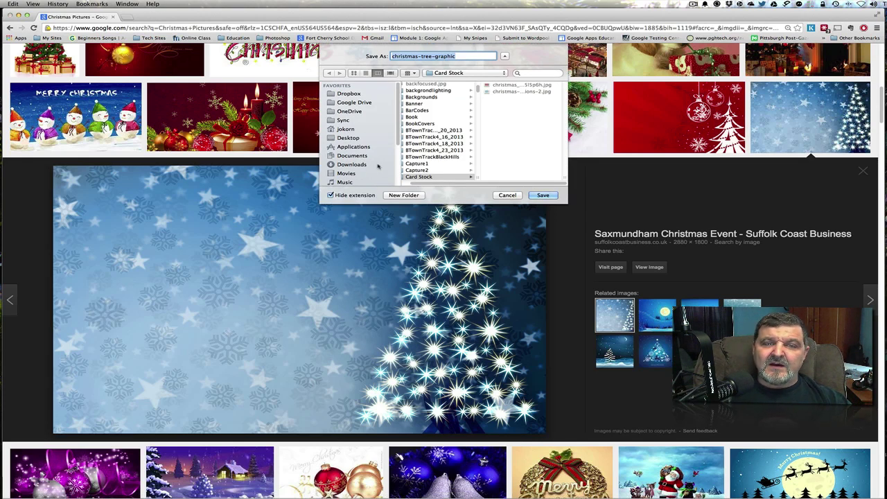
scroll(374, 138, "down", 3)
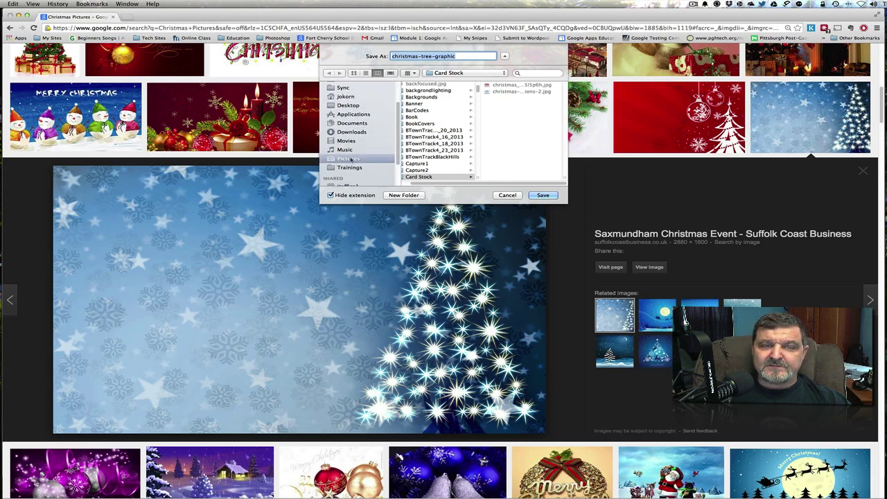
left_click(348, 158)
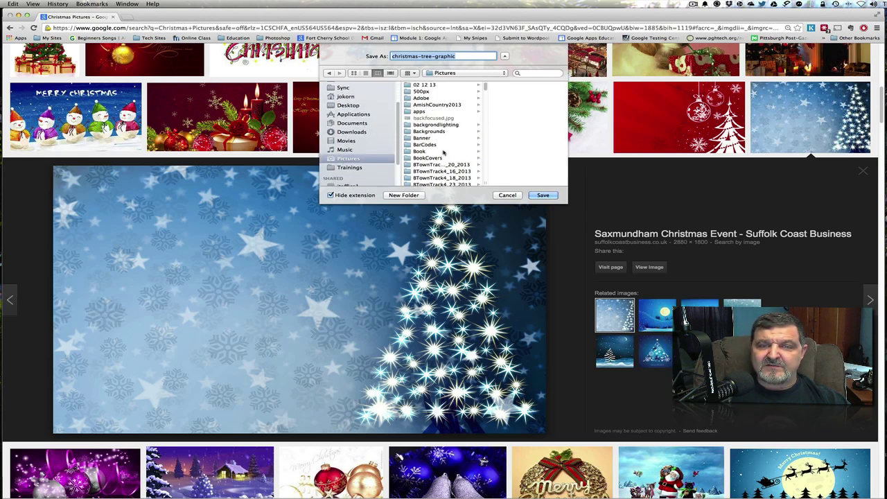
scroll(447, 155, "down", 5)
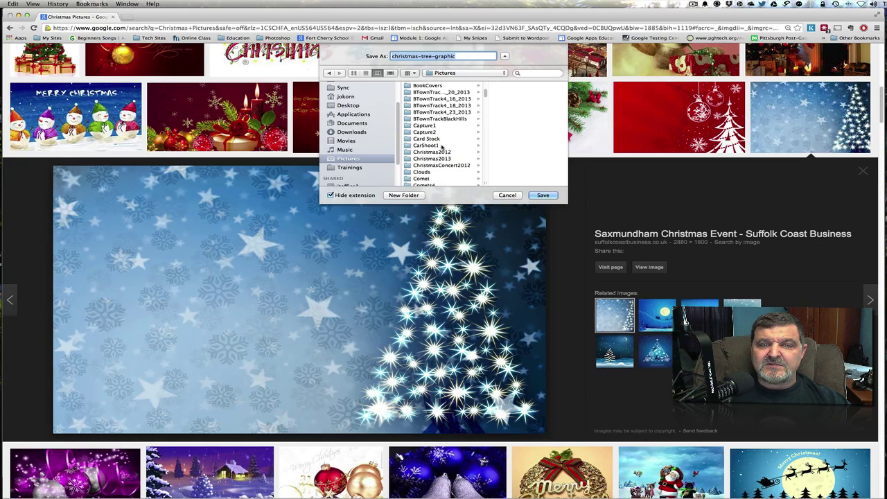
left_click(427, 139)
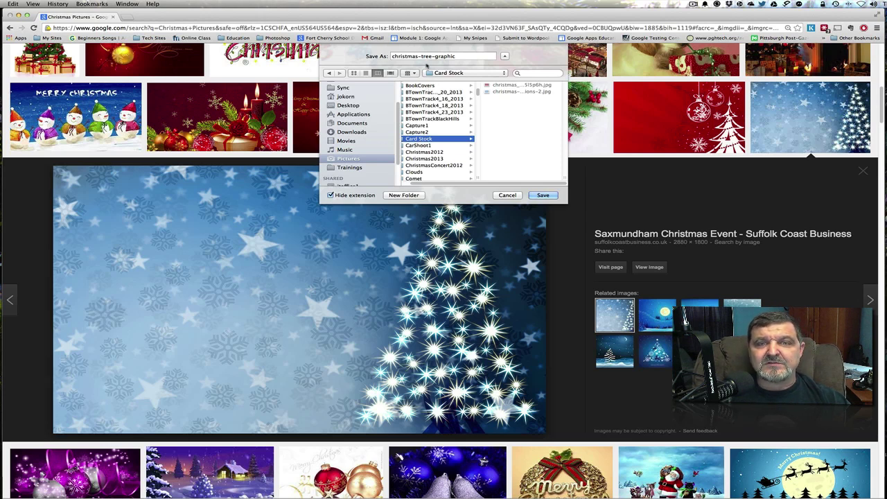
left_click(419, 56)
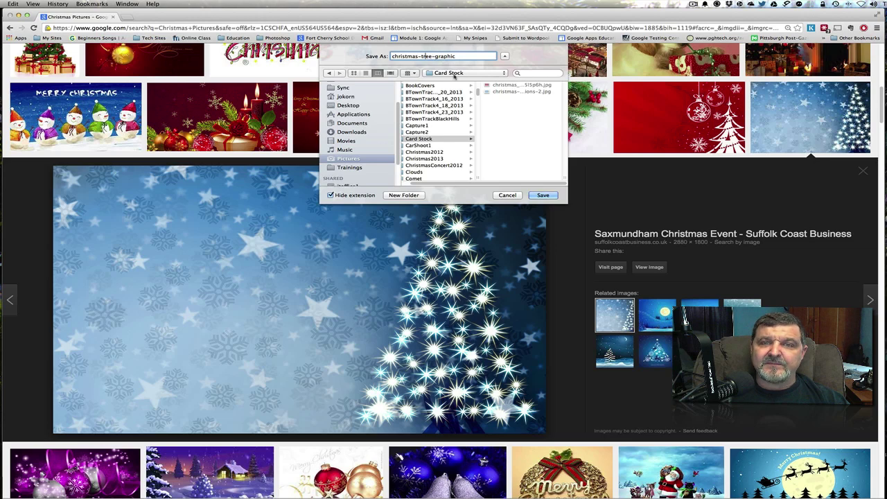
left_click(545, 196)
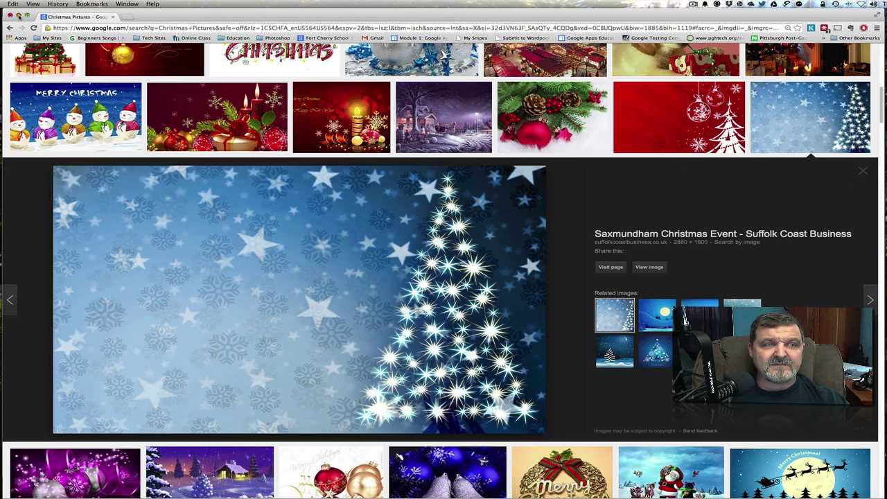
Step: Back in Elements, place christmas-tree-graphic.jpg from Card Stock onto the Card canvas
left_click(18, 16)
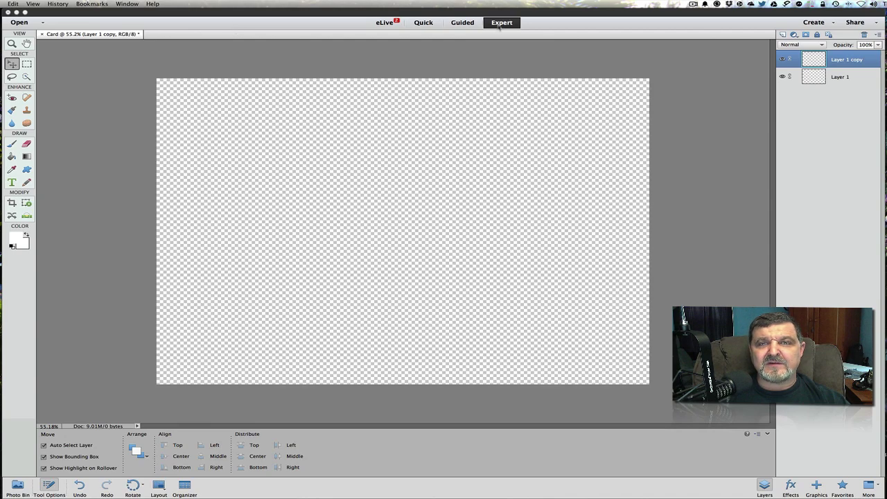
left_click(144, 31)
left_click(53, 4)
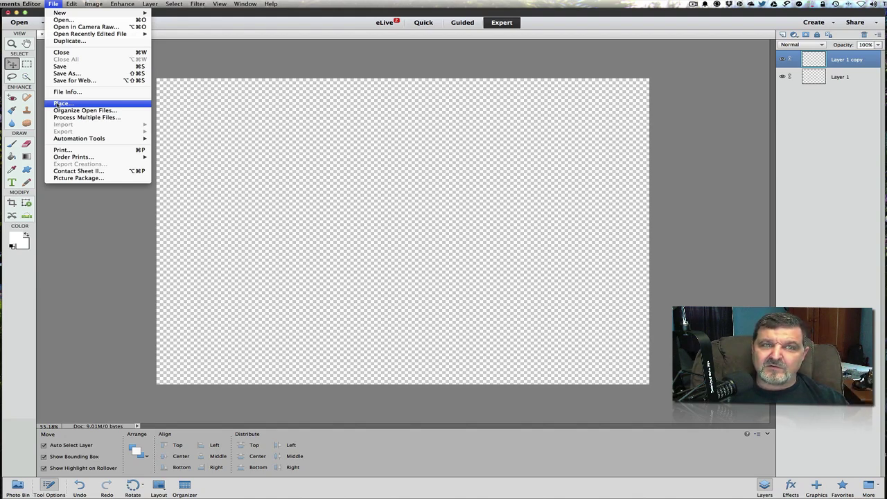
left_click(57, 104)
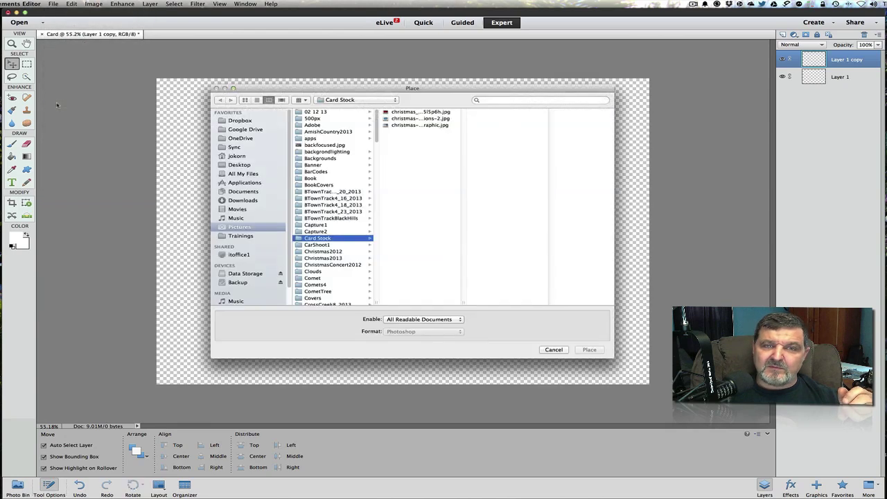
left_click(405, 112)
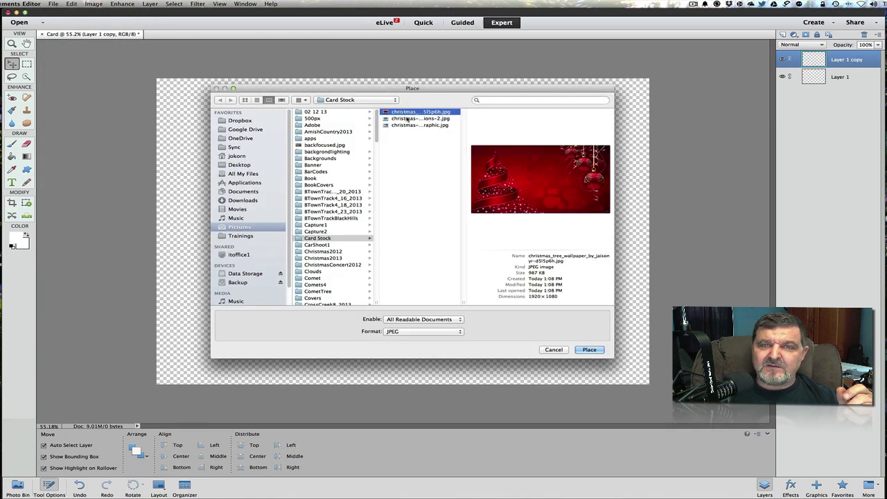
left_click(408, 119)
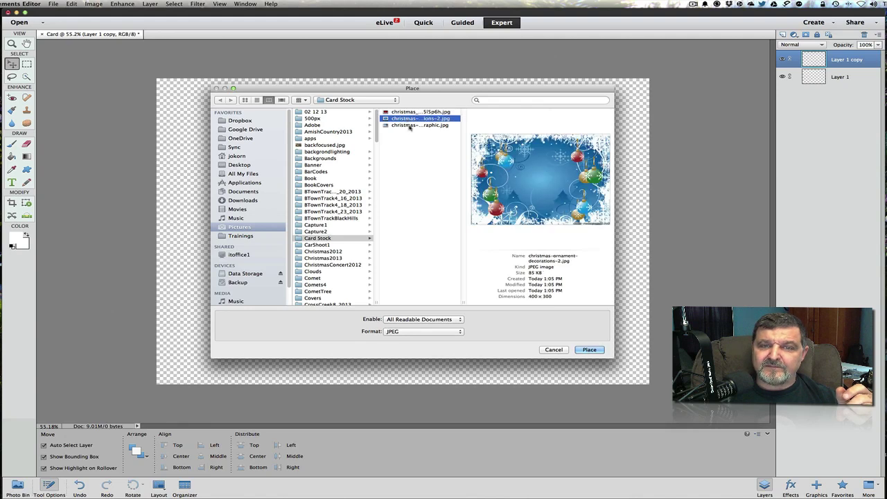
left_click(409, 125)
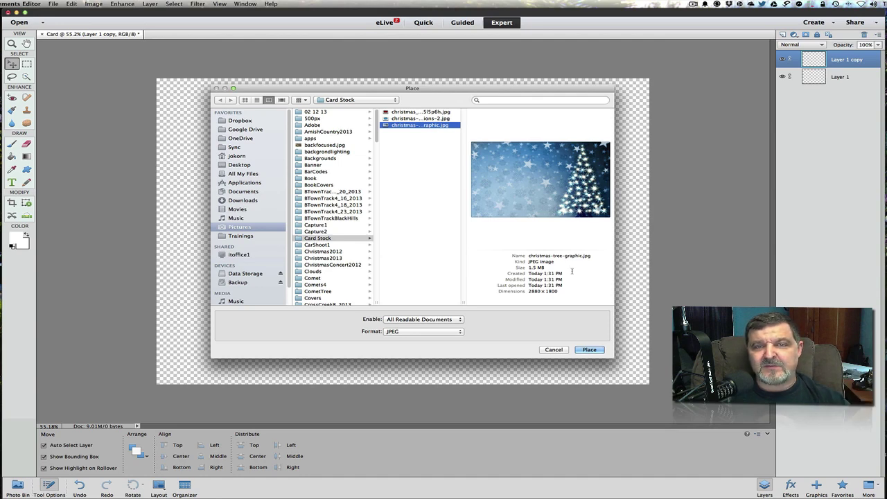
left_click(589, 349)
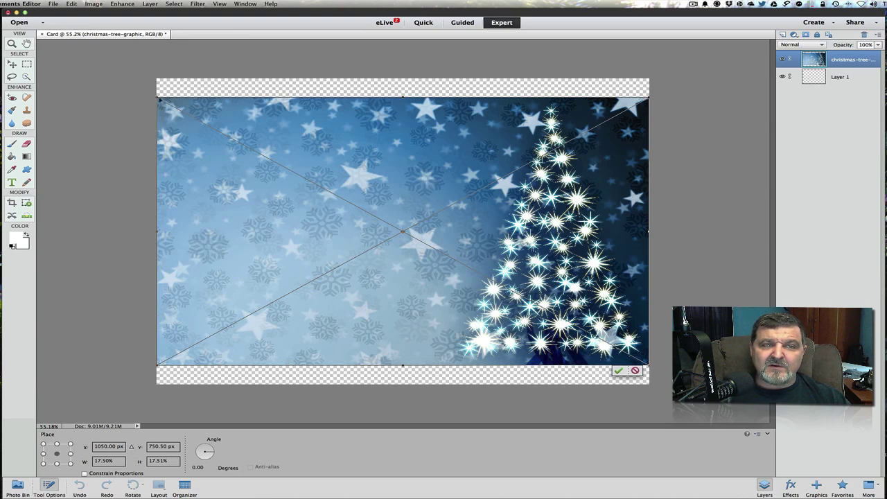
Step: Stretch the placed tree picture's top, bottom and right edges to fill the canvas and commit
left_click_drag(159, 98, 155, 72)
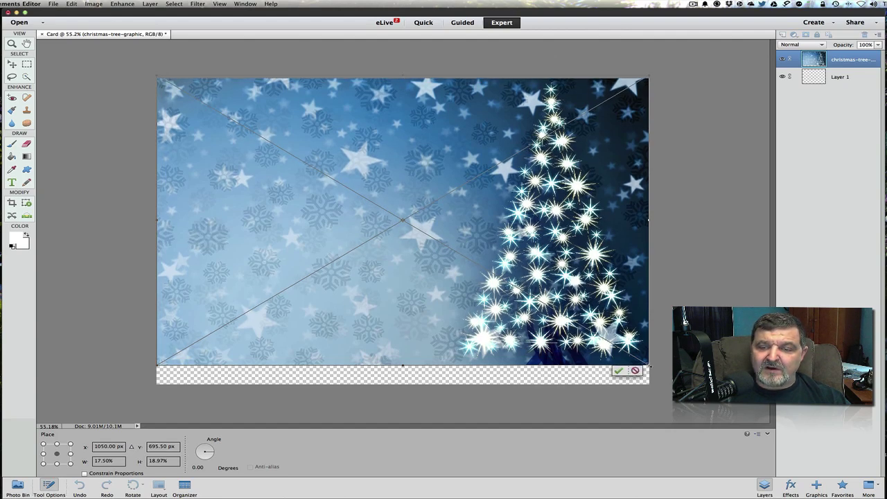
left_click_drag(650, 365, 651, 384)
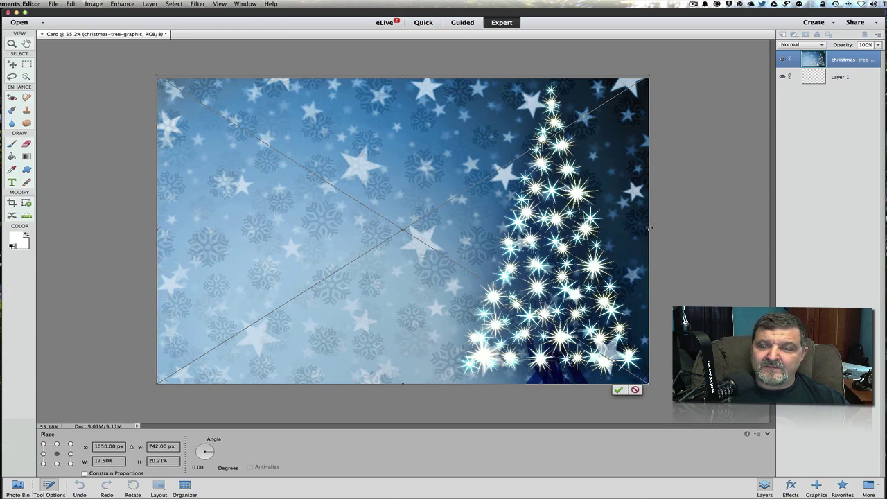
left_click_drag(649, 228, 653, 229)
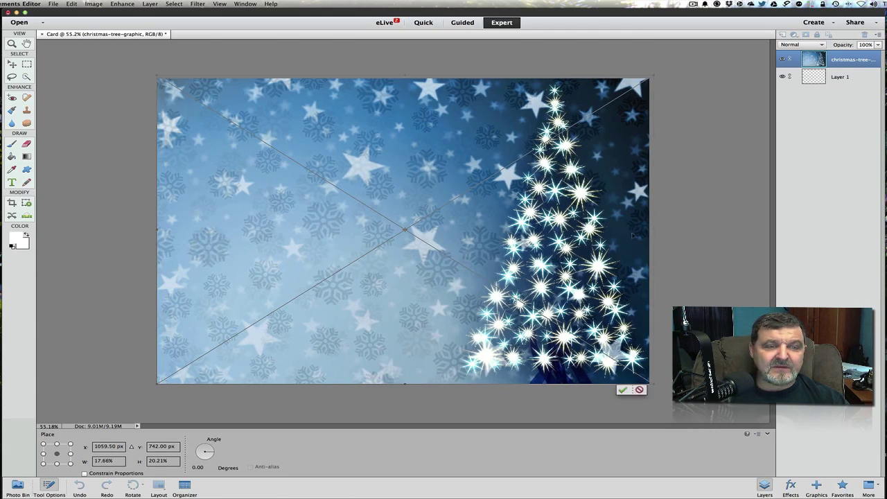
left_click(623, 391)
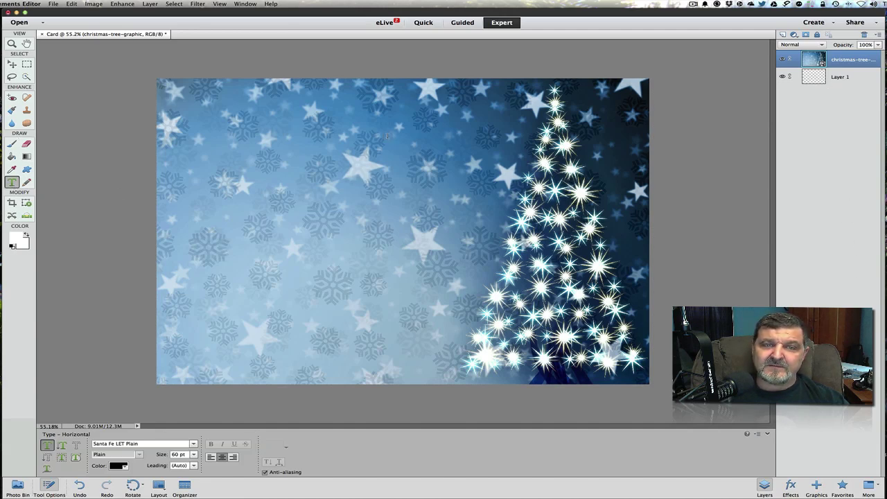
Step: Type MERRY in a text box across the top of the card and select the word
left_click_drag(259, 150, 534, 102)
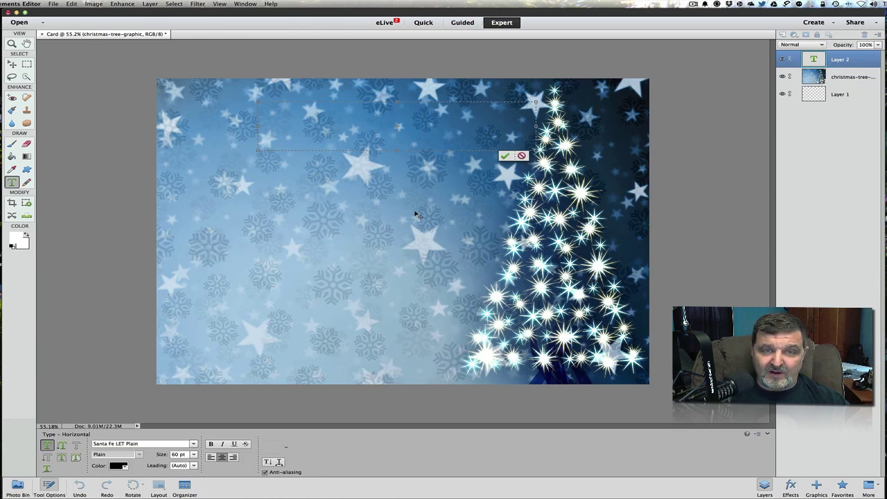
type("MERRY")
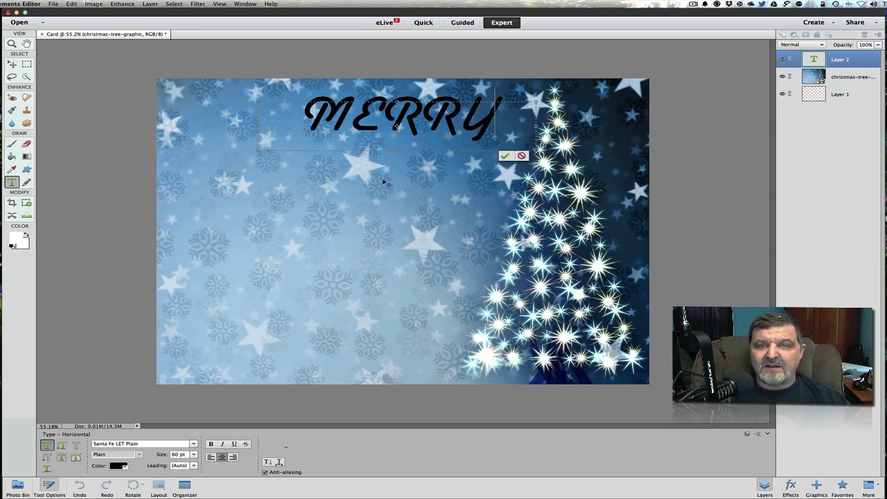
left_click_drag(497, 114, 301, 118)
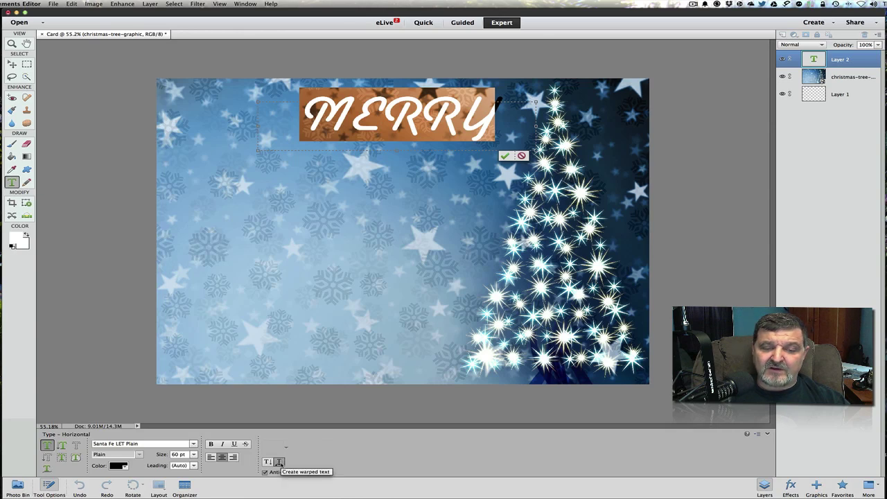
Step: Warp MERRY with the Arc Upper style at about +27 bend and commit the text
left_click(278, 462)
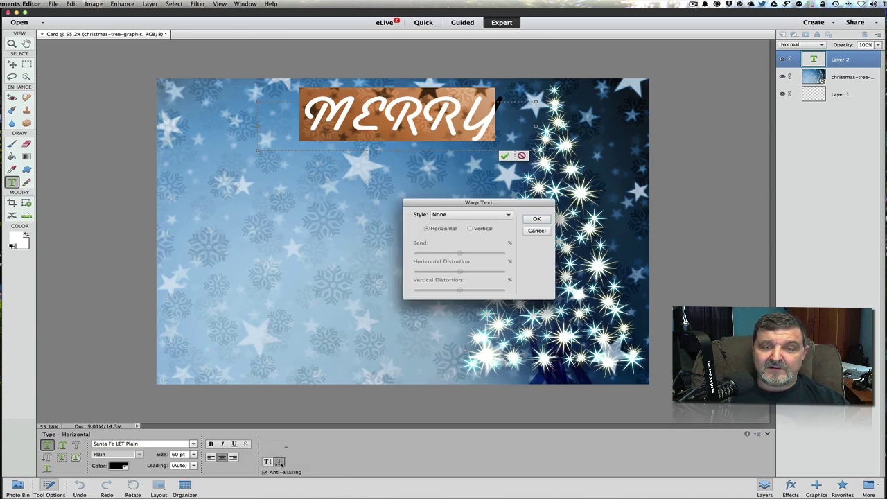
left_click_drag(435, 206, 382, 181)
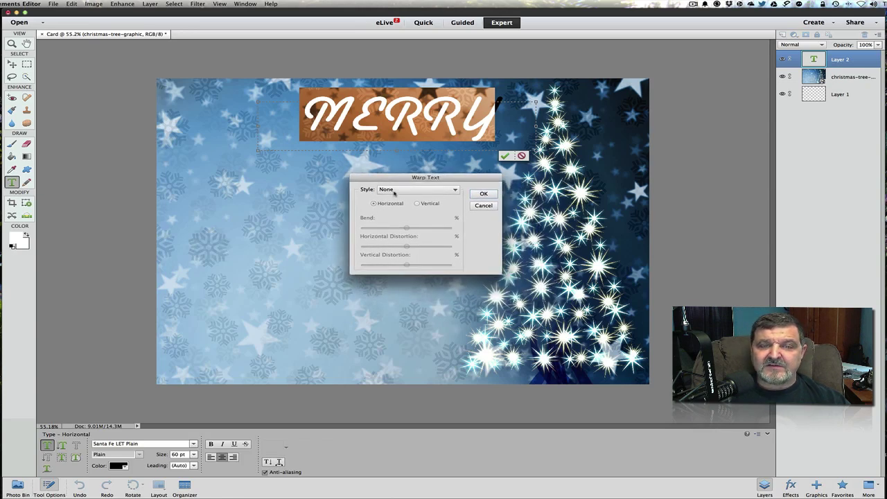
left_click(388, 192)
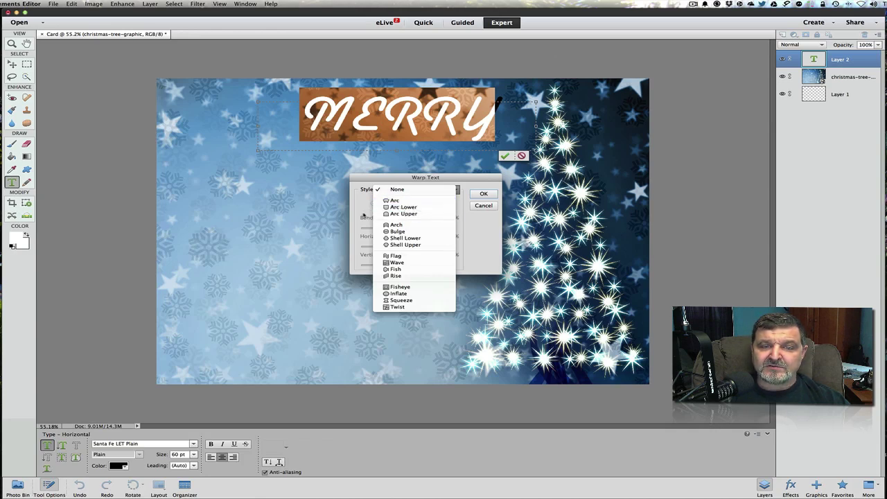
left_click(400, 214)
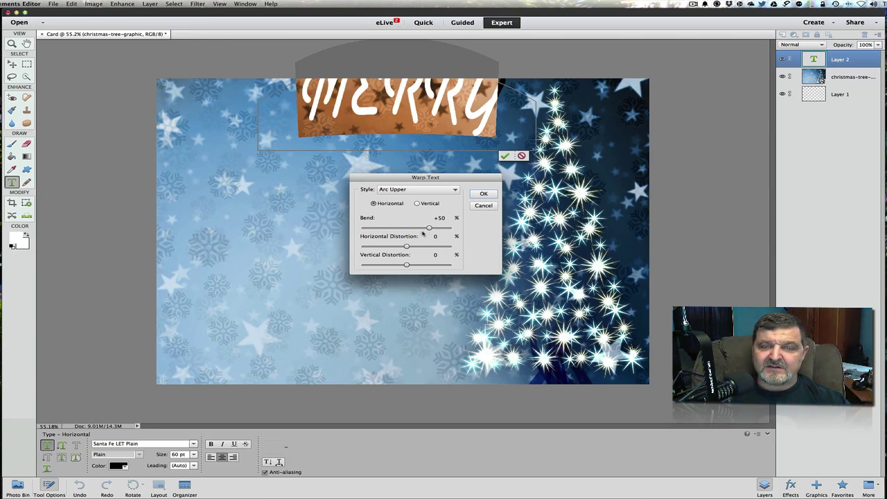
left_click_drag(430, 228, 418, 229)
left_click(484, 194)
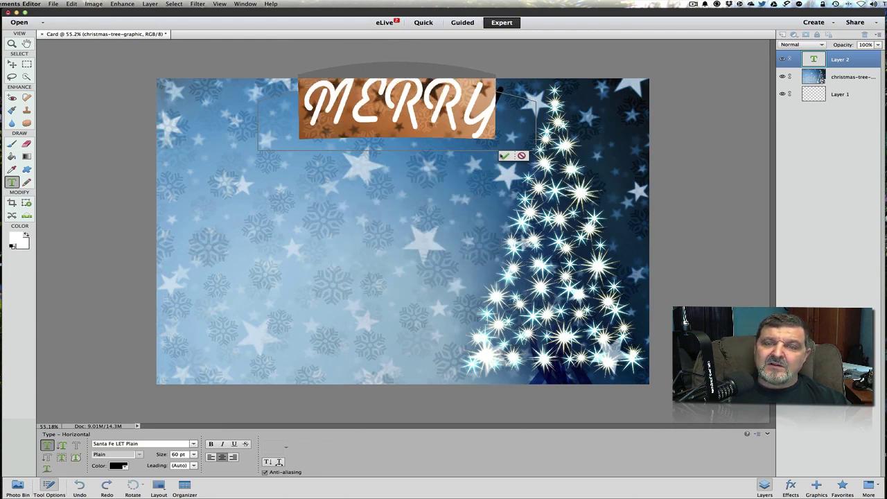
left_click(505, 155)
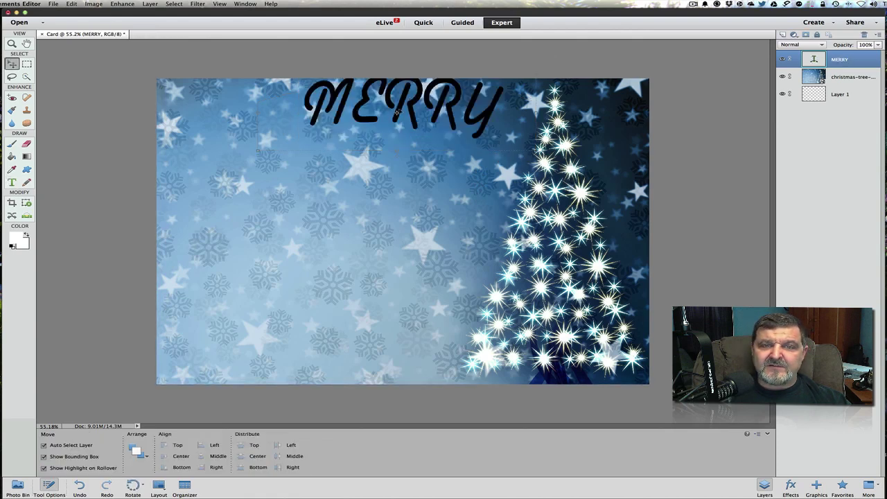
Step: Move MERRY down and left, tilt it slightly, and commit the rotation
left_click_drag(396, 113, 339, 138)
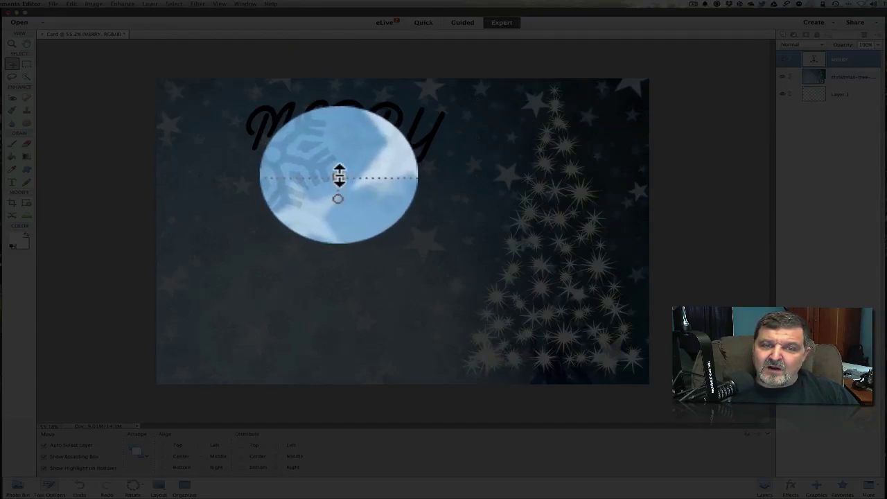
left_click(339, 181)
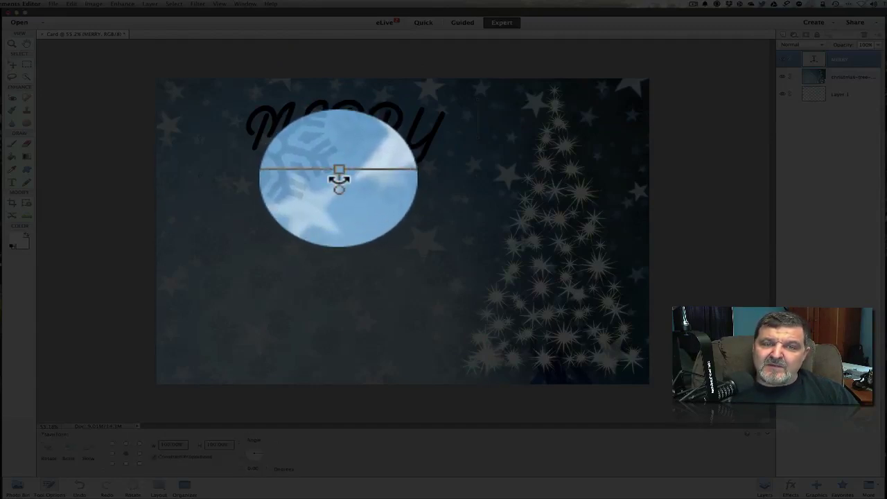
left_click_drag(339, 182, 338, 186)
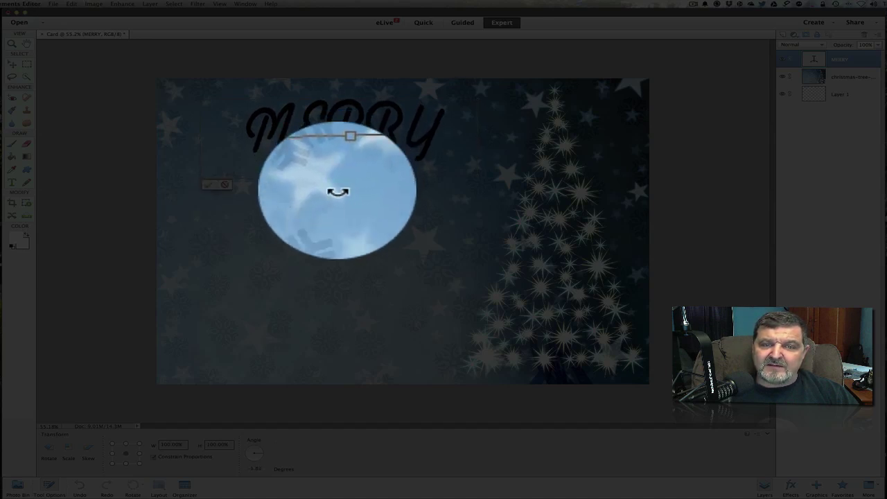
left_click(203, 182)
left_click_drag(208, 194, 299, 277)
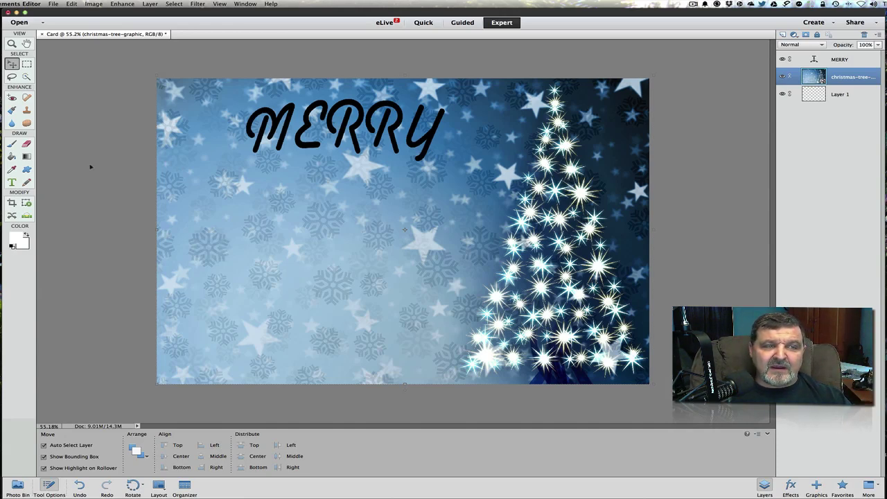
Step: Type CHRISTMAS in a new text box below MERRY
key("t")
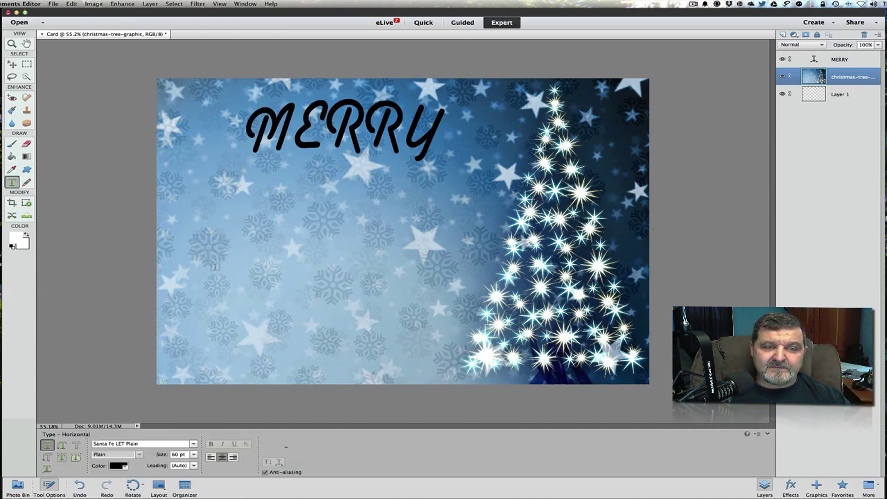
left_click_drag(178, 279, 585, 334)
type("CHRISTMAS")
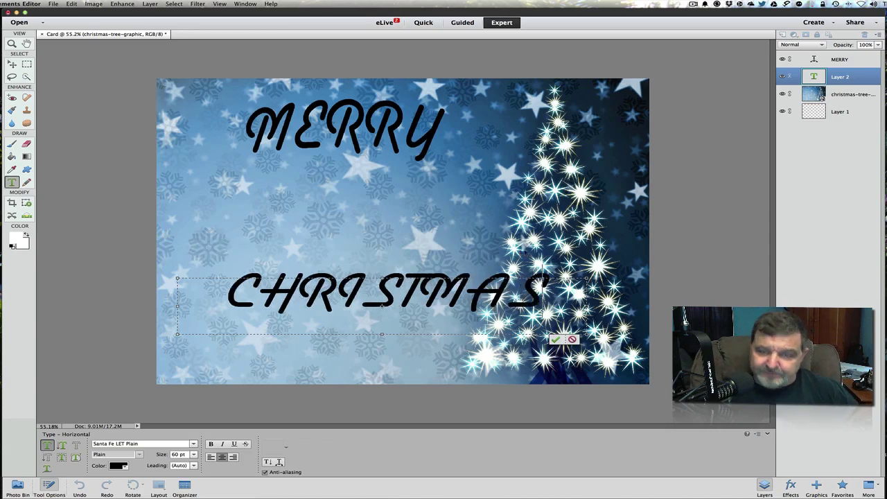
Step: Warp CHRISTMAS with the Arc Lower style at a +31 bend
left_click_drag(544, 290, 223, 291)
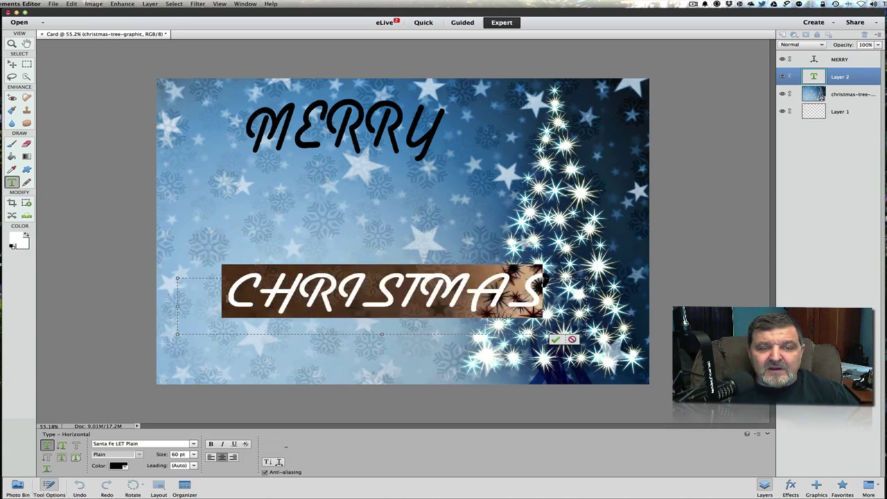
left_click(280, 462)
left_click(421, 188)
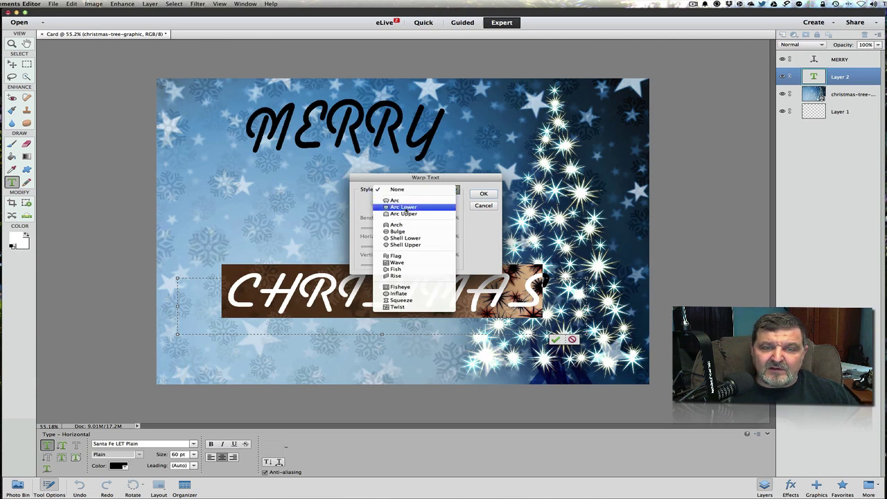
left_click(405, 208)
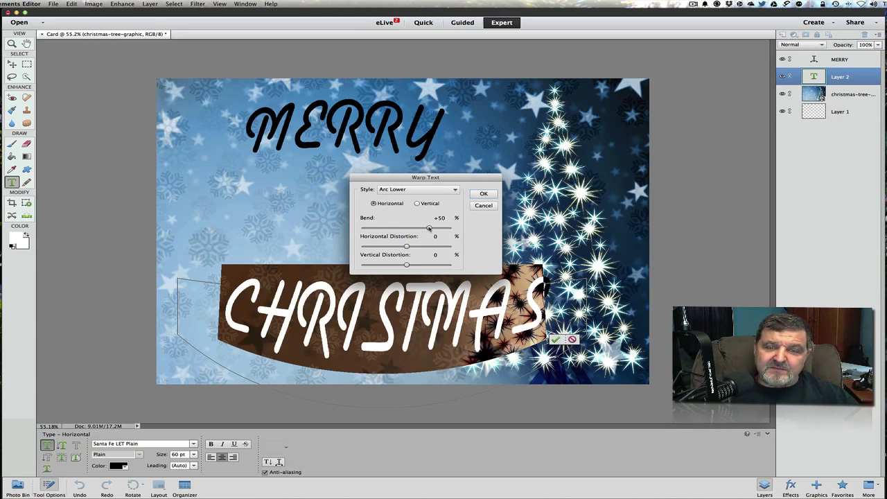
left_click_drag(429, 228, 421, 229)
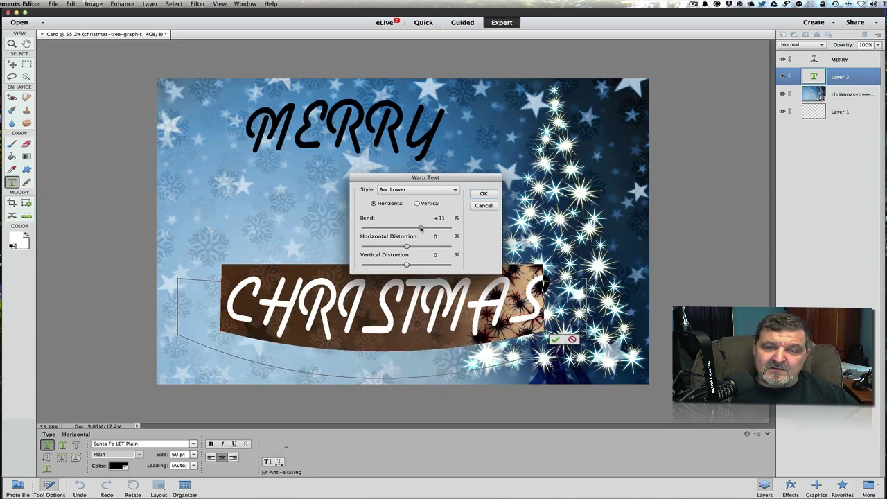
left_click(483, 194)
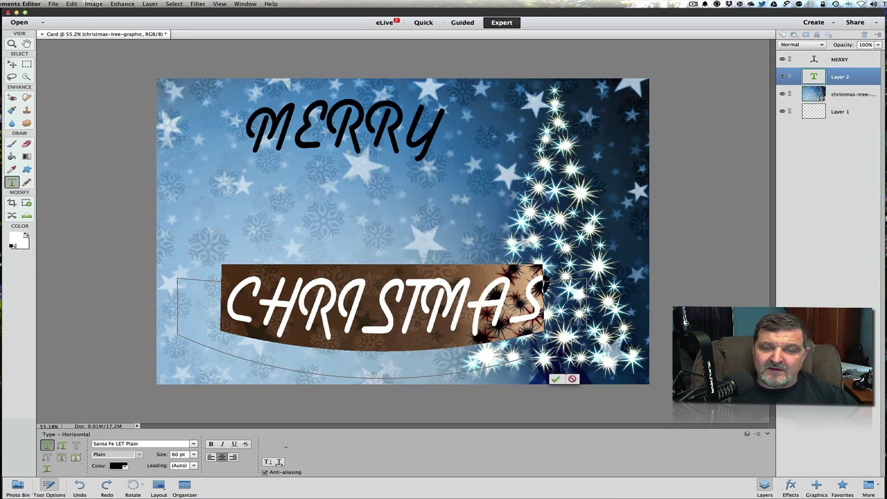
Step: Commit CHRISTMAS, place it lower-left beneath MERRY with a slight tilt, then select the background layer
left_click(555, 379)
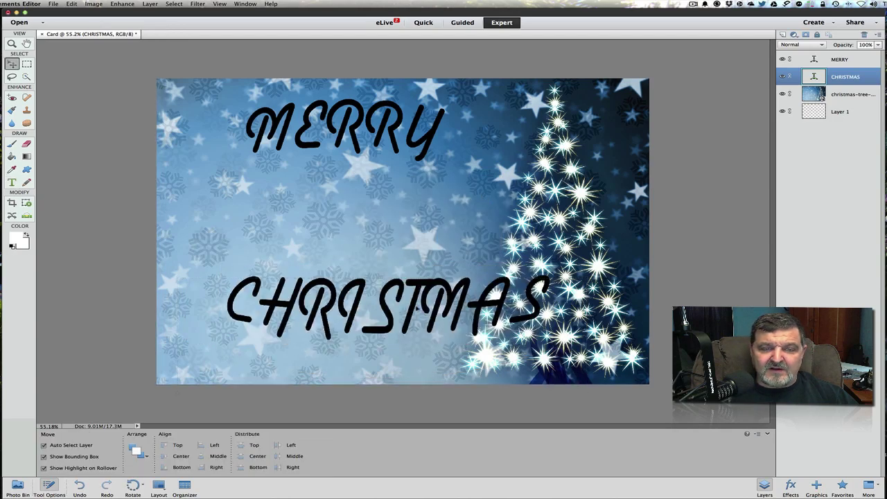
left_click_drag(416, 307, 398, 326)
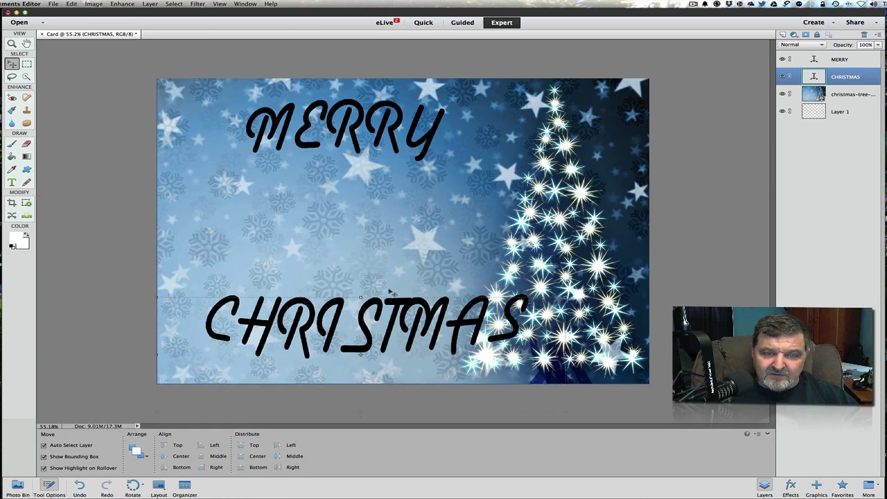
left_click_drag(363, 306, 362, 264)
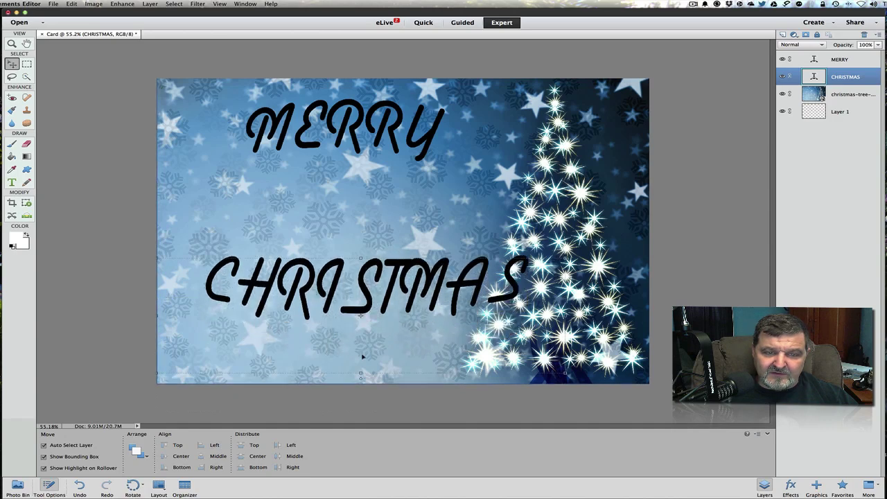
left_click_drag(360, 375, 362, 377)
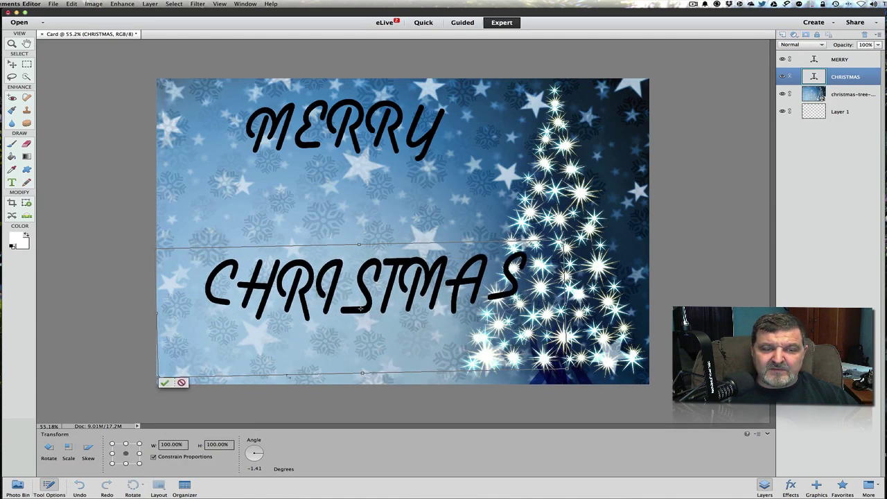
left_click(165, 382)
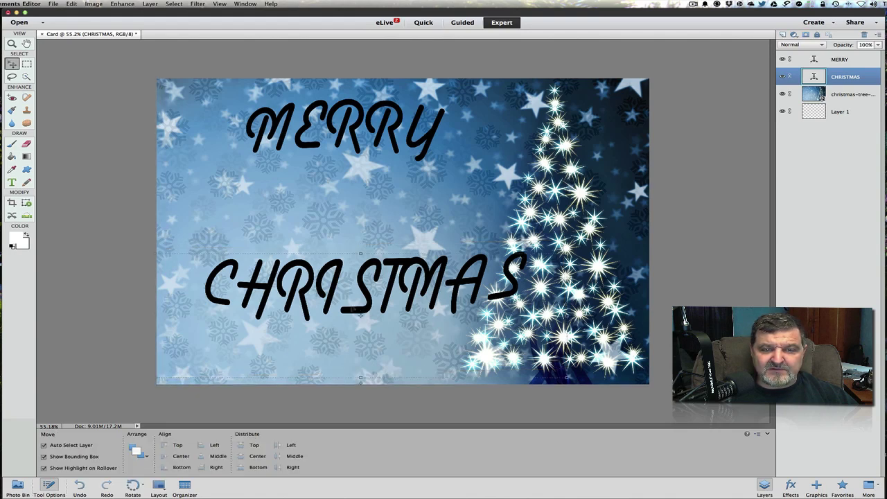
left_click_drag(368, 297, 377, 335)
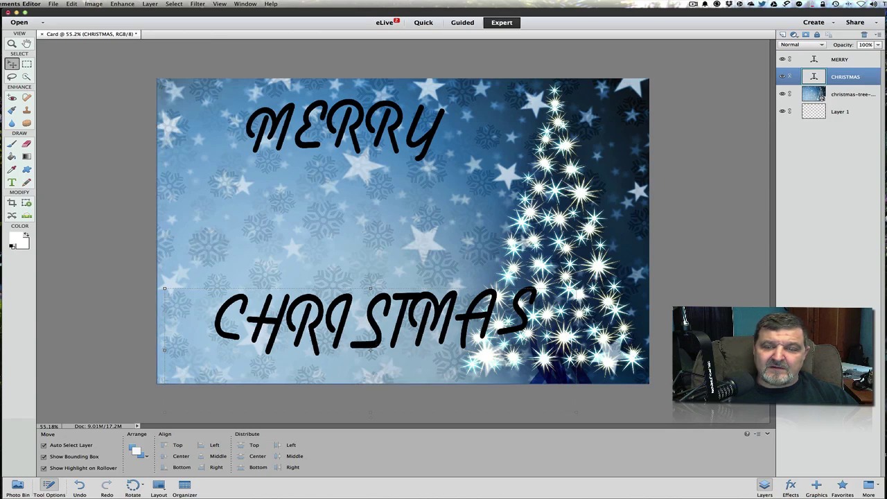
left_click(405, 229)
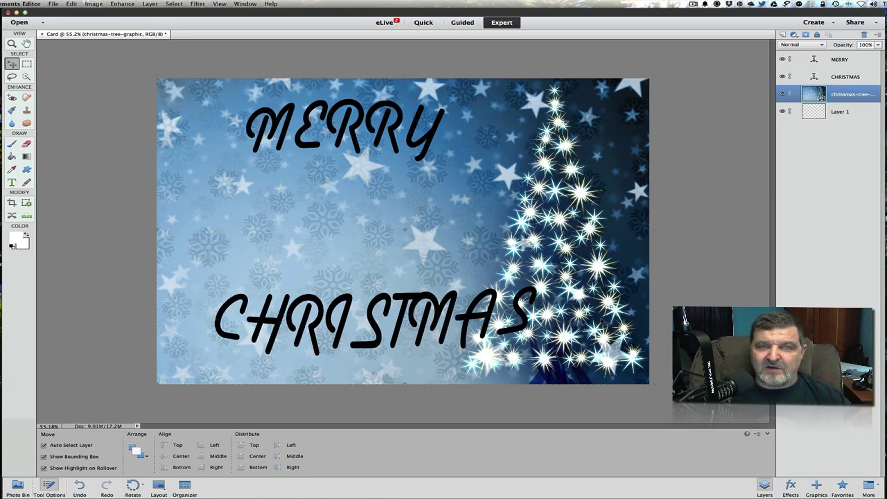
Step: Apply the Scalloped Edge bevel style to the MERRY text layer
left_click(374, 148)
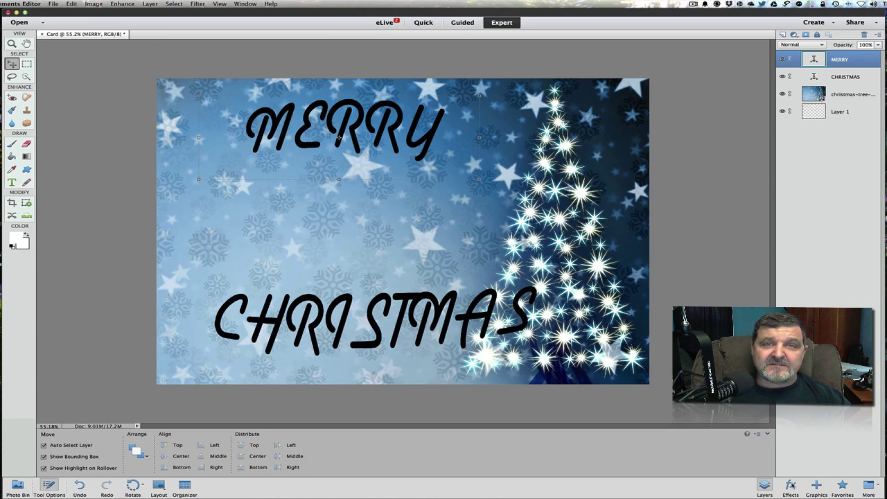
left_click(790, 487)
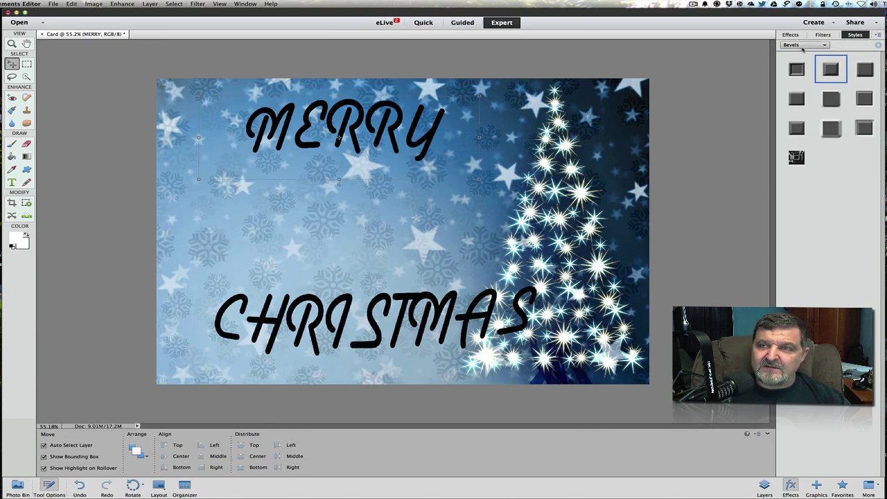
left_click(813, 44)
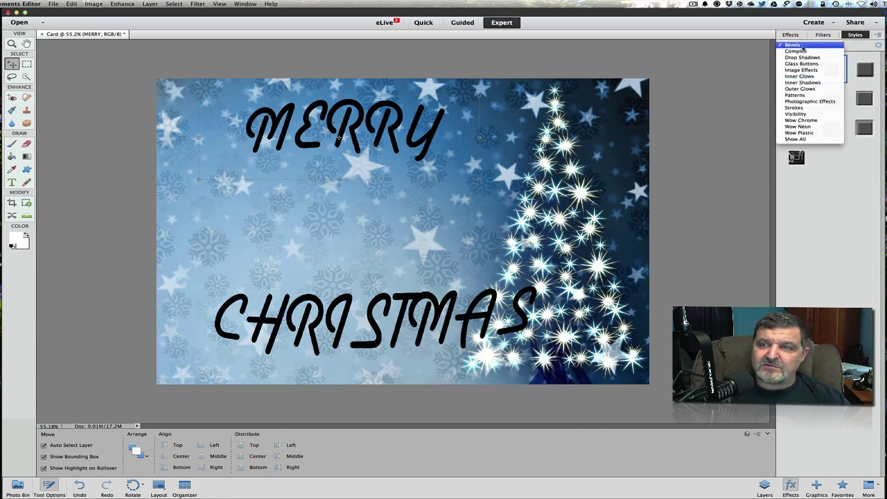
left_click(803, 46)
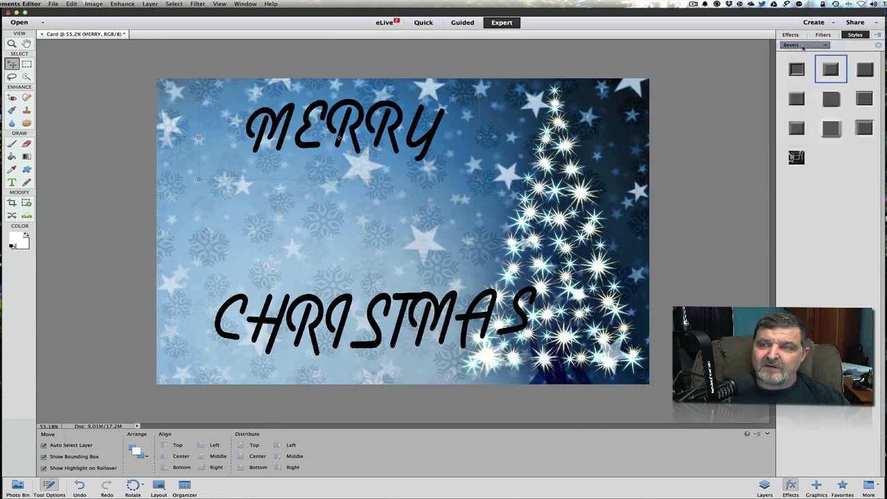
left_click(832, 71)
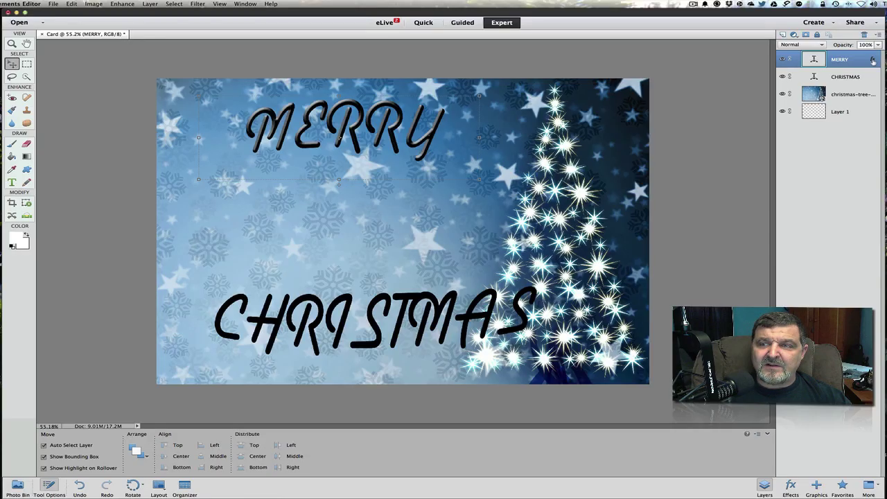
Step: Enlarge MERRY's bevel to 24 px and adjust its lighting angle
left_click(872, 59)
left_click_drag(638, 83, 741, 161)
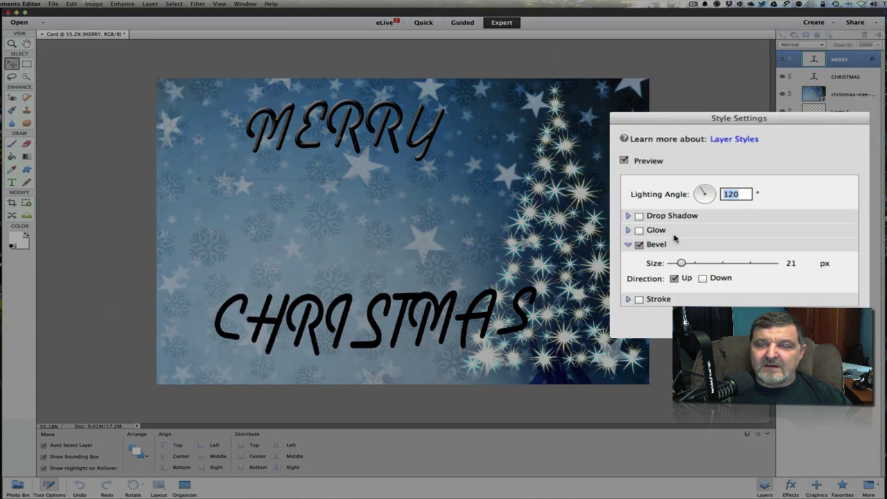
mouse_move(683, 264)
left_mouse_down()
mouse_move(711, 264)
mouse_move(671, 265)
mouse_move(682, 267)
left_mouse_up()
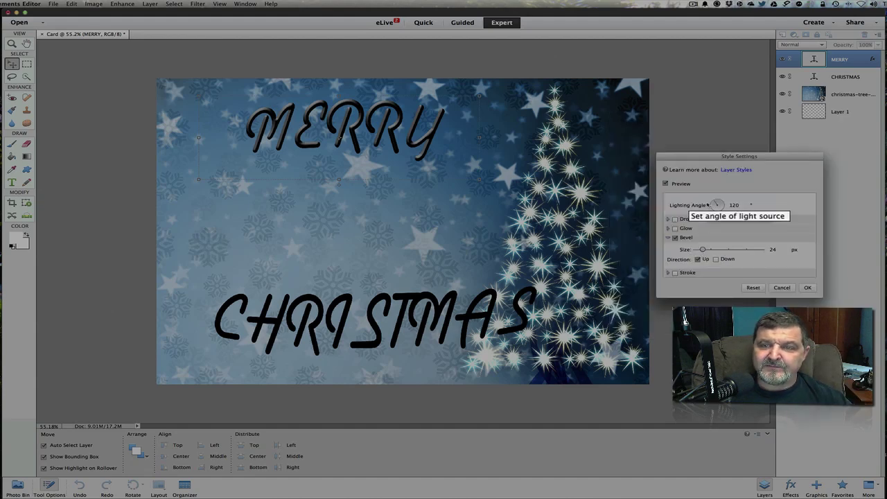
mouse_move(716, 204)
left_mouse_down()
mouse_move(729, 209)
mouse_move(697, 192)
left_mouse_up()
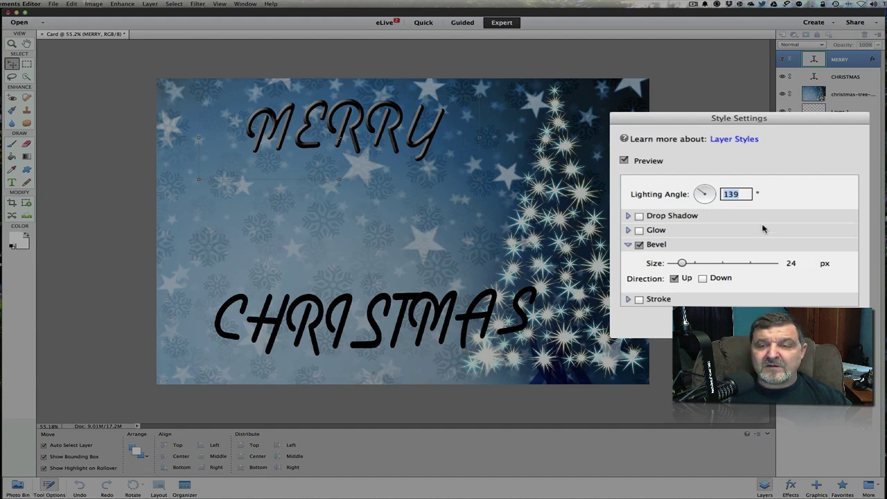
Step: Add a small 13 px drop shadow to MERRY
left_click_drag(707, 125, 549, 95)
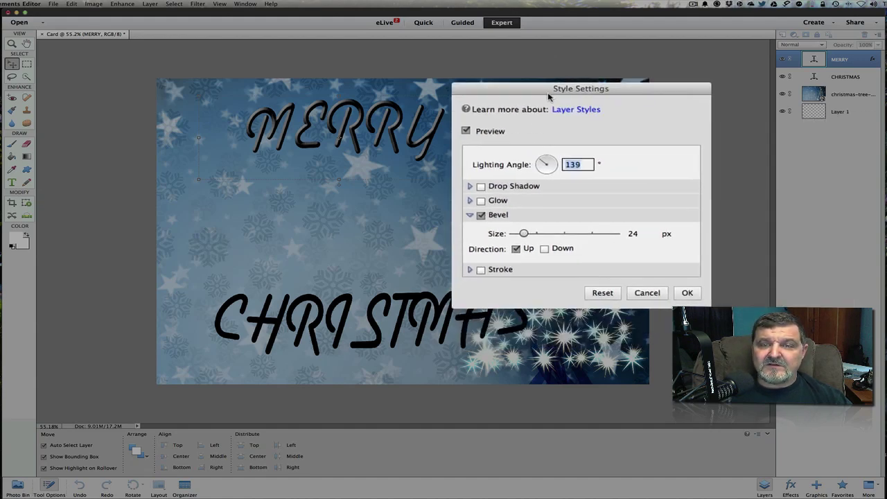
left_click(470, 187)
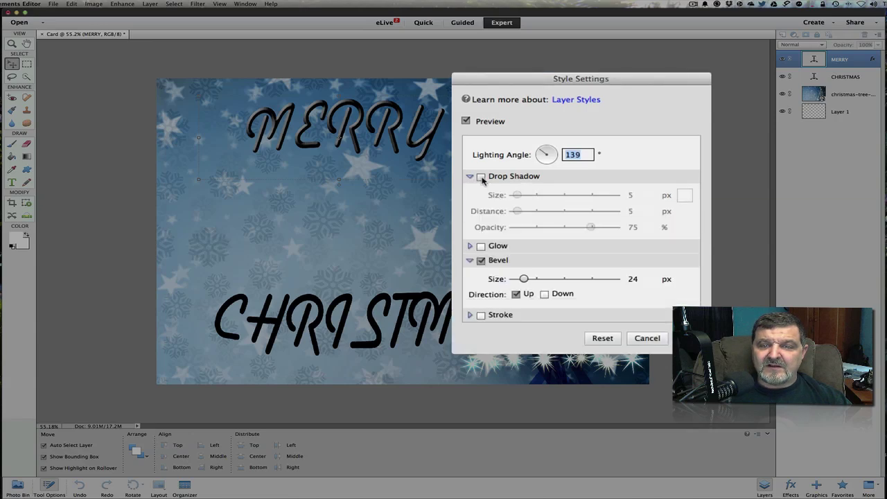
left_click(481, 177)
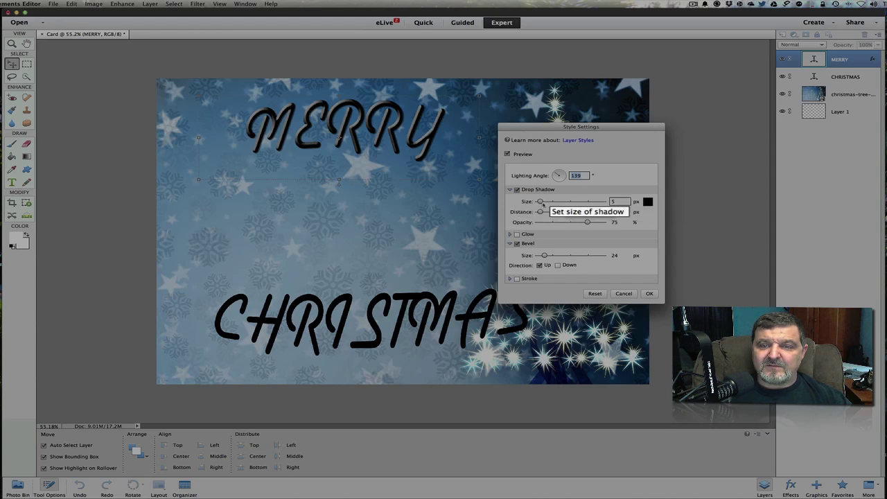
left_click_drag(540, 201, 524, 197)
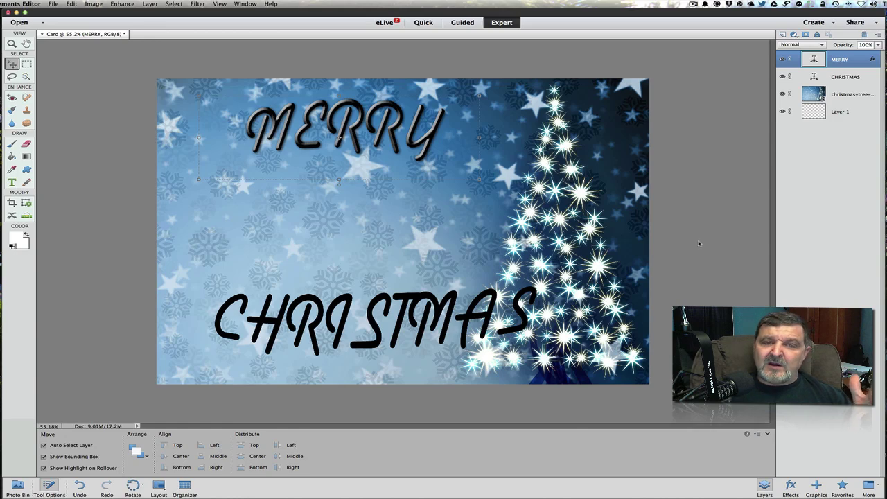
Step: Copy MERRY's bevel-and-shadow layer style onto CHRISTMAS, then select the christmas-tree background layer
left_click(424, 314)
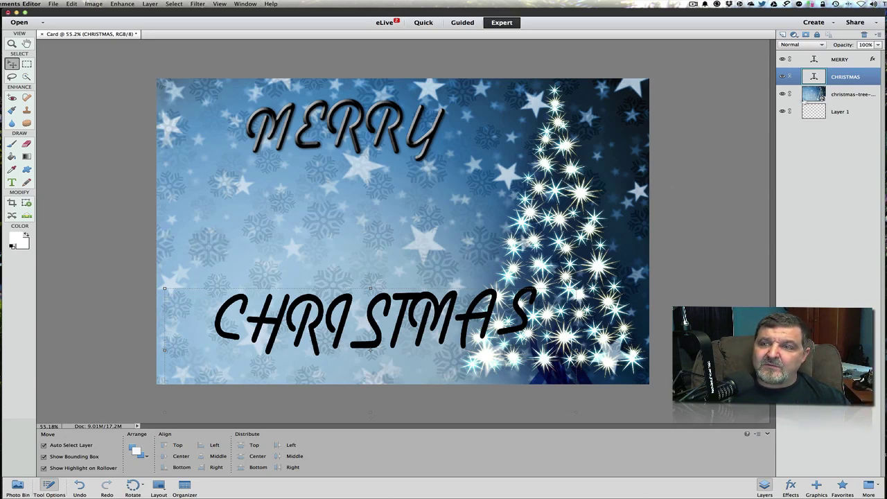
left_click(847, 61)
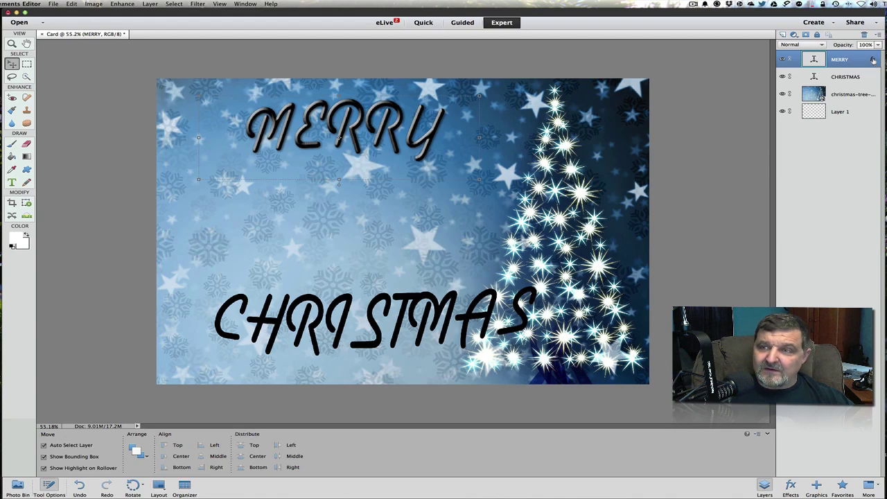
left_click_drag(873, 60, 872, 79)
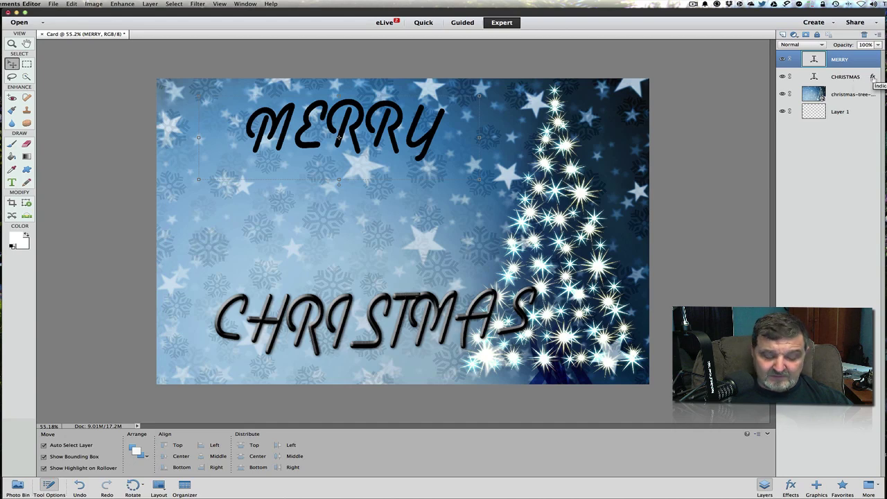
right_click(872, 78)
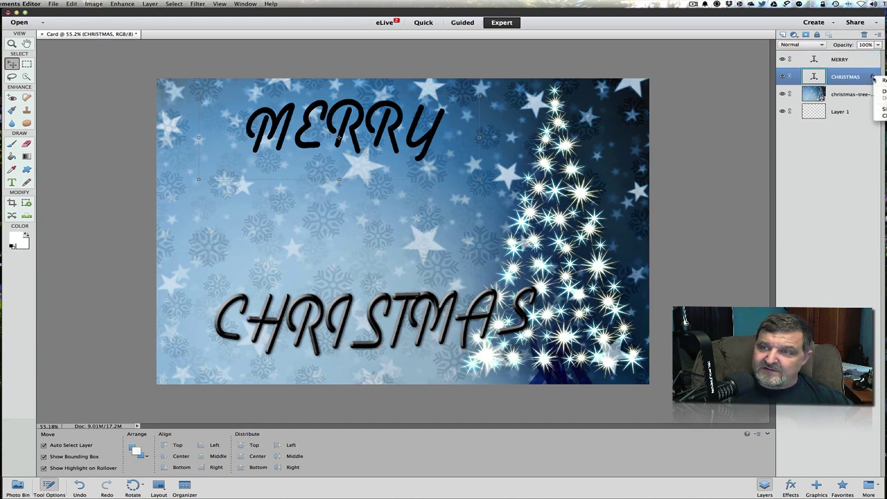
key("Escape")
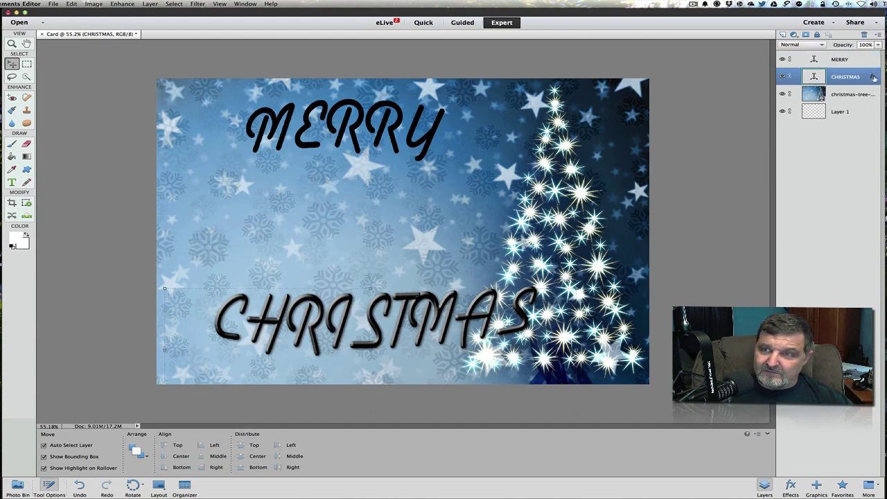
left_click_drag(874, 78, 873, 60)
left_click(872, 60)
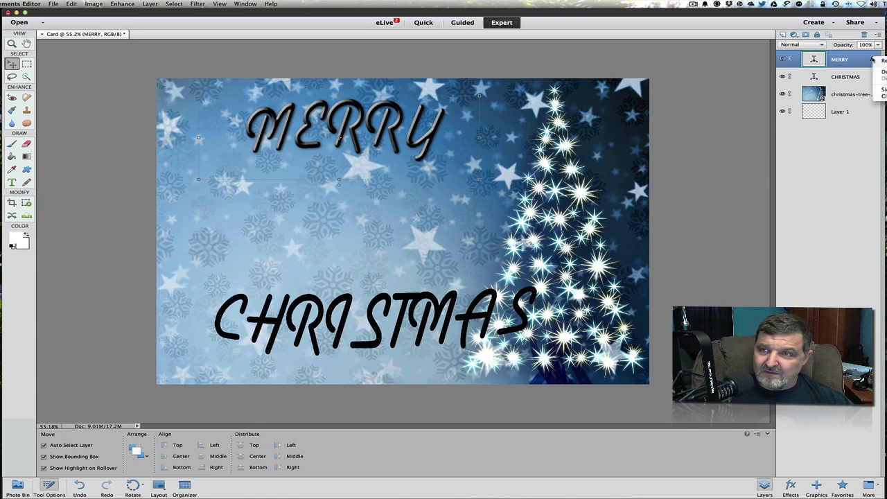
left_click_drag(872, 59, 873, 77)
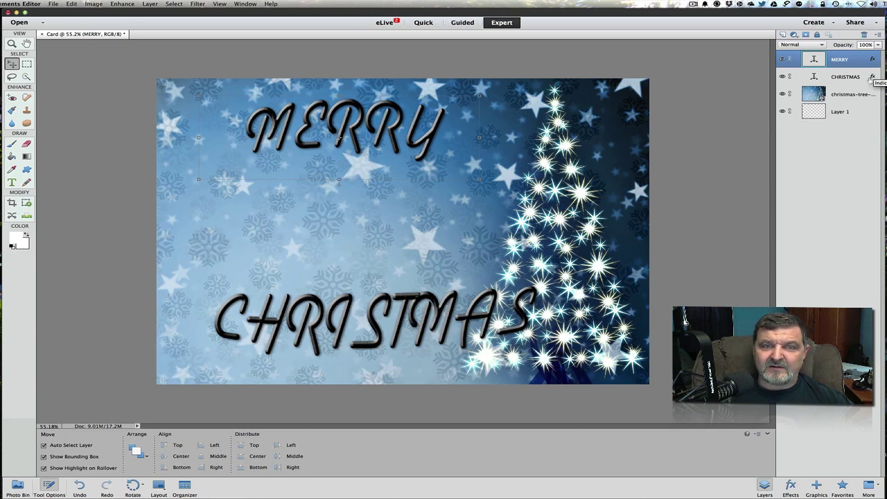
left_click(575, 245)
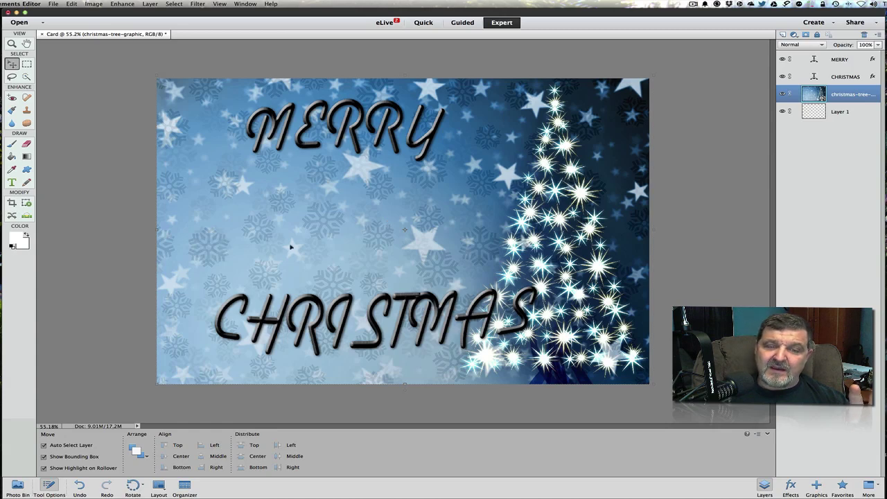
Step: Drag the DSC_9631 dog photo from the Photo Bin onto the card
left_click(18, 487)
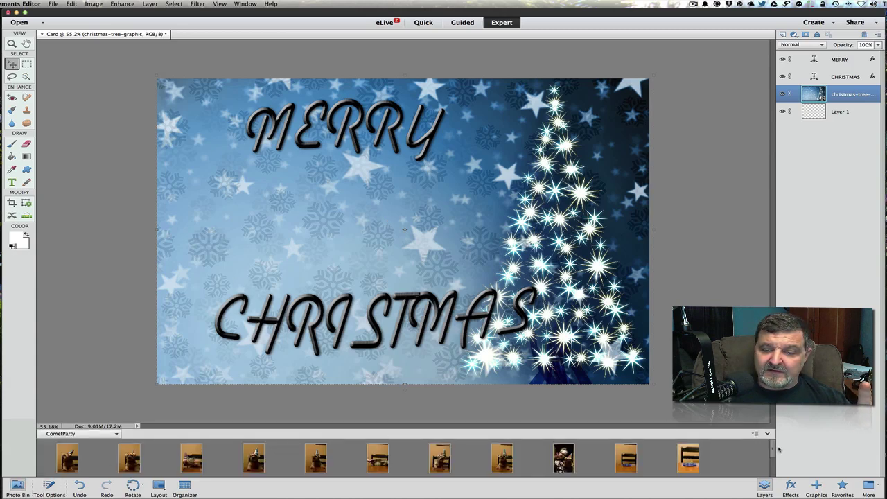
left_click_drag(773, 447, 773, 469)
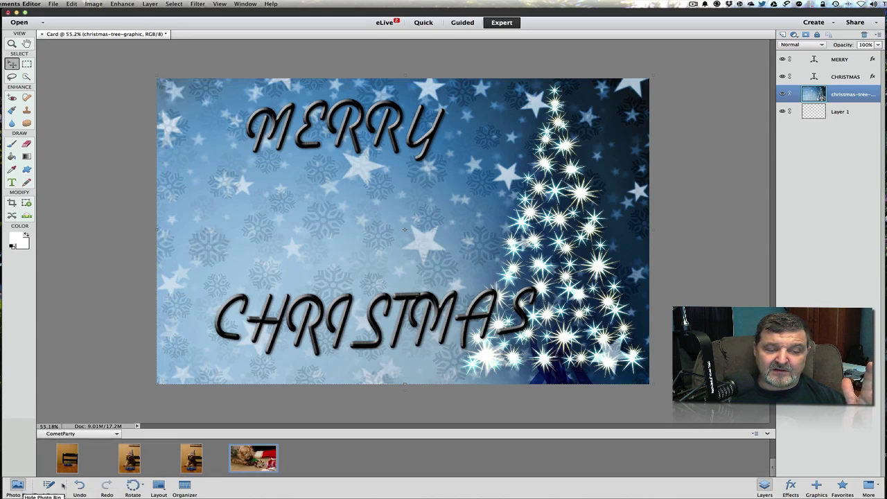
left_click_drag(248, 460, 375, 219)
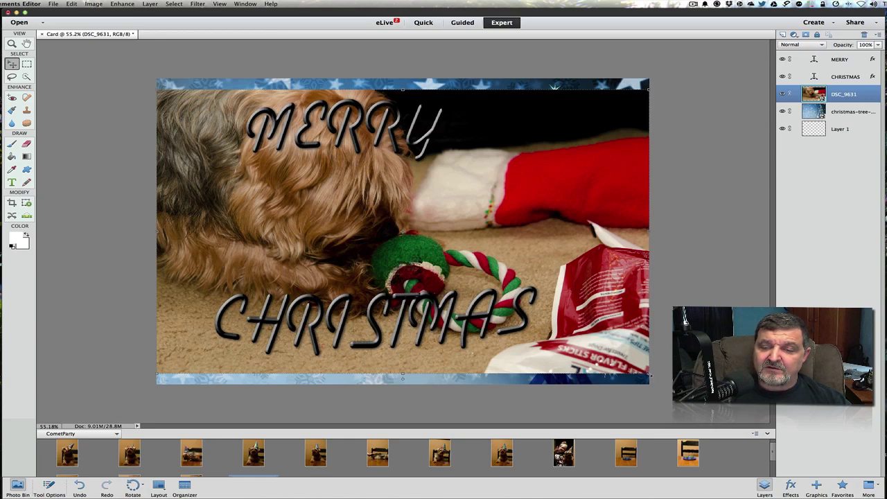
Step: Scale the dog photo down and centre it between MERRY and CHRISTMAS
left_click_drag(649, 375, 414, 248)
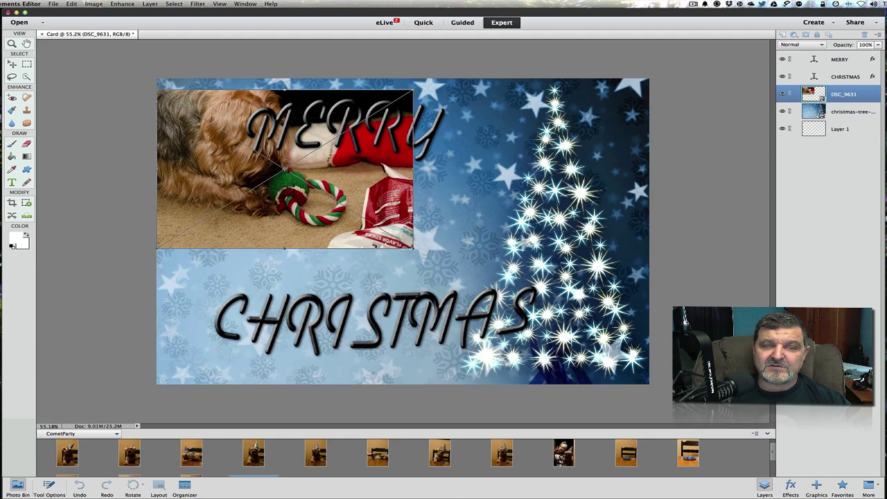
left_click_drag(285, 169, 376, 222)
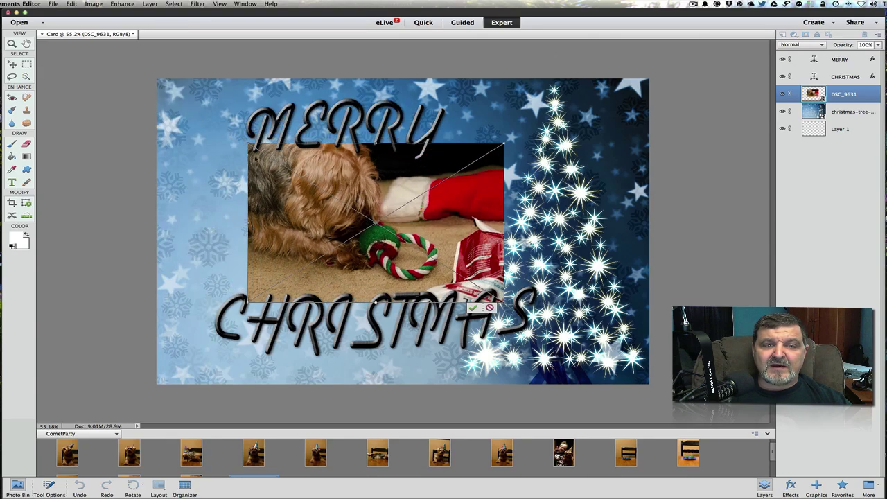
left_click_drag(248, 144, 269, 164)
mouse_move(380, 197)
left_mouse_down()
mouse_move(353, 197)
mouse_move(364, 202)
left_mouse_up()
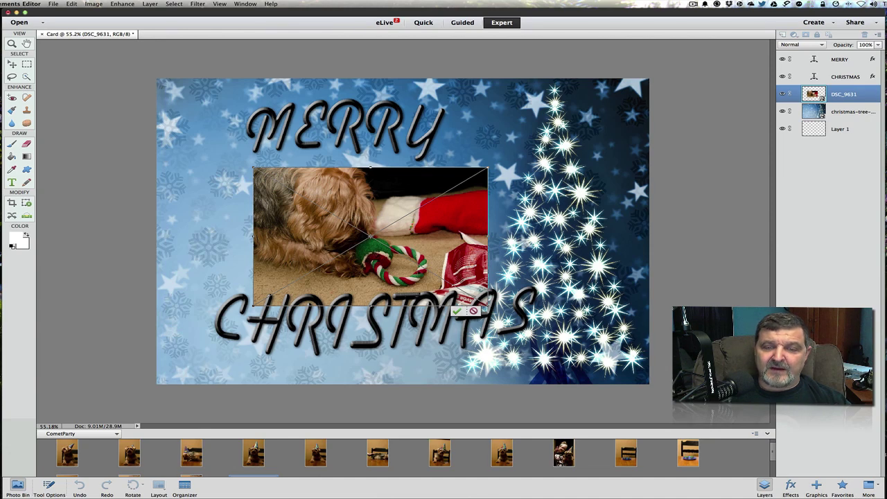
left_click(456, 311)
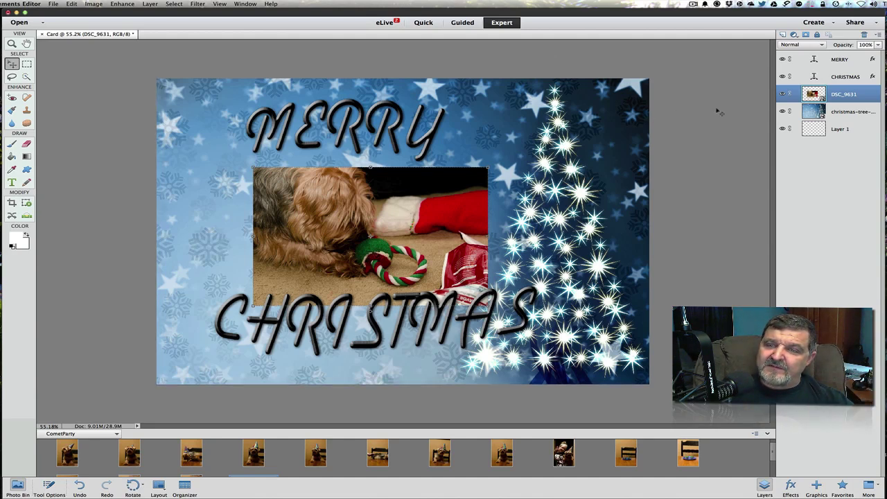
Step: Keep the CHRISTMAS layer above the DSC_9631 photo and select the dog photo
left_click_drag(835, 79, 843, 97)
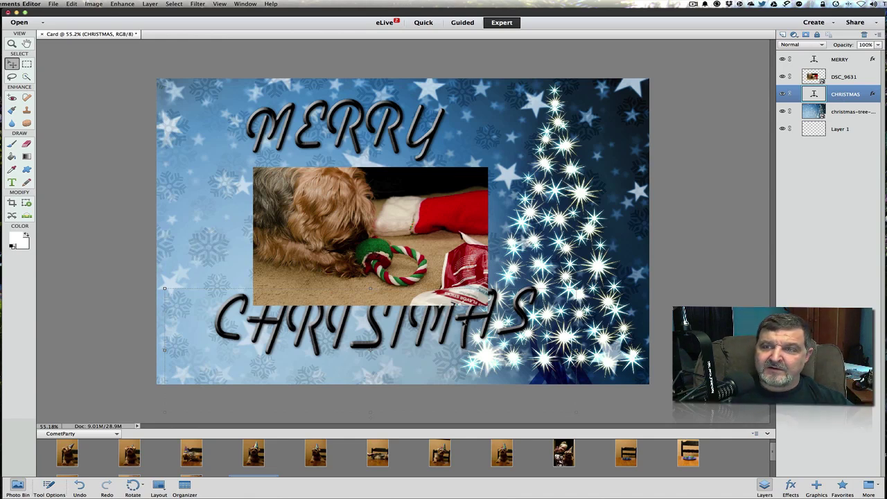
left_click_drag(817, 100, 814, 73)
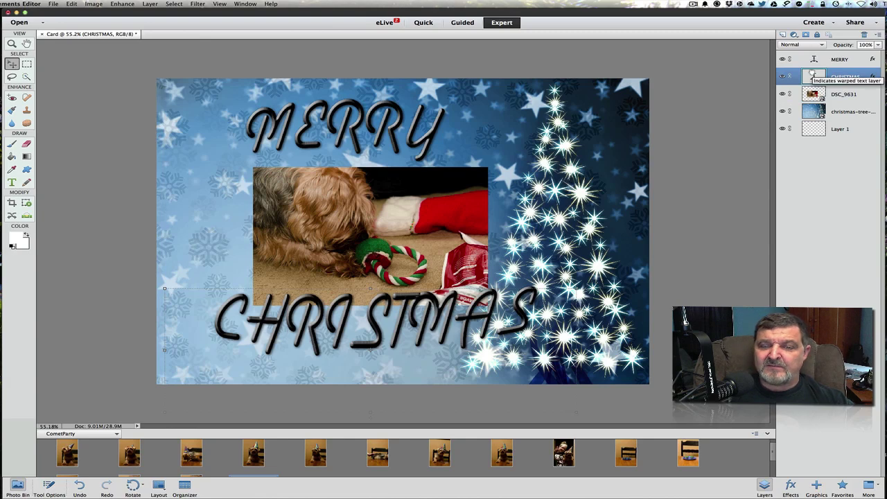
left_click(382, 210)
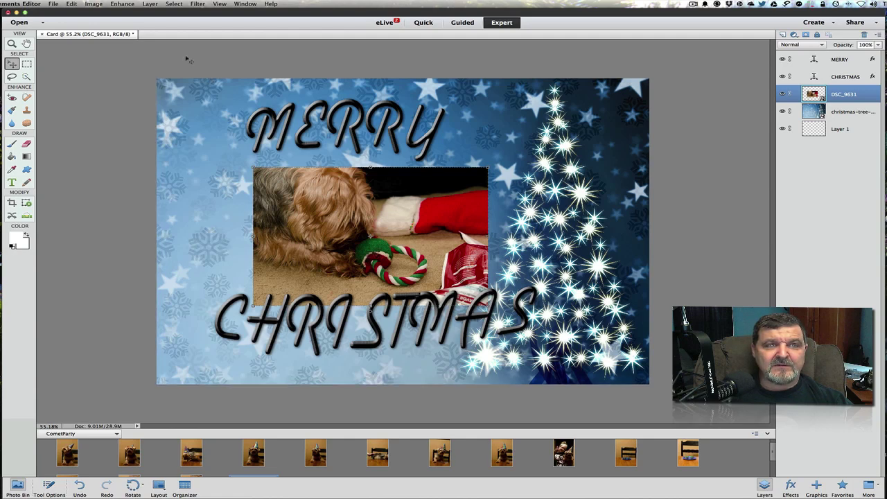
left_click(150, 4)
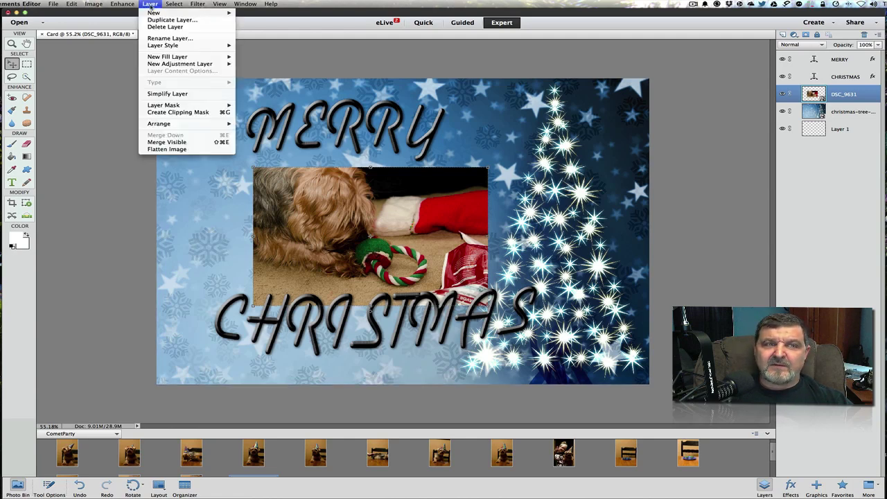
Step: Give the dog photo an 8 px Down bevel in its Style Settings
mouse_move(156, 48)
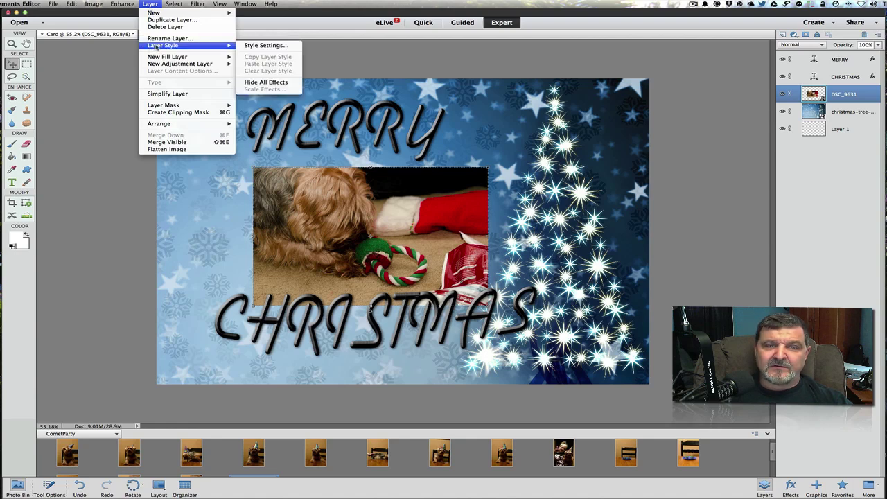
left_click(261, 45)
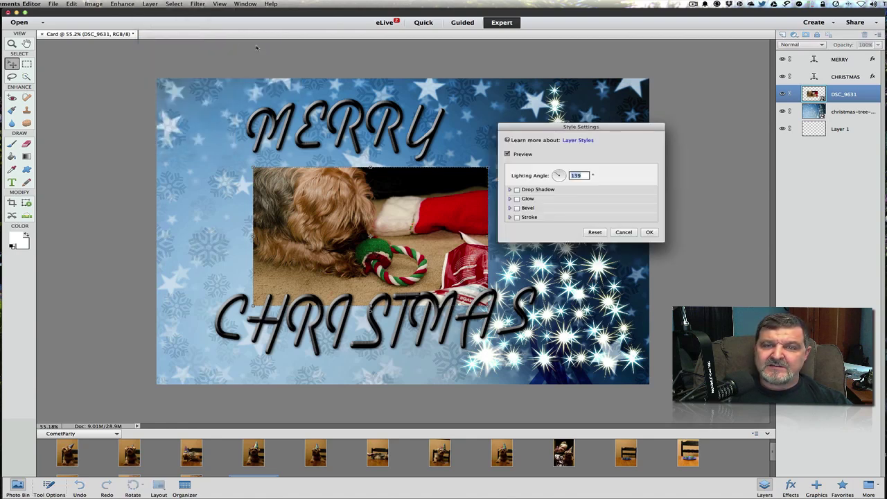
left_click_drag(577, 127, 594, 148)
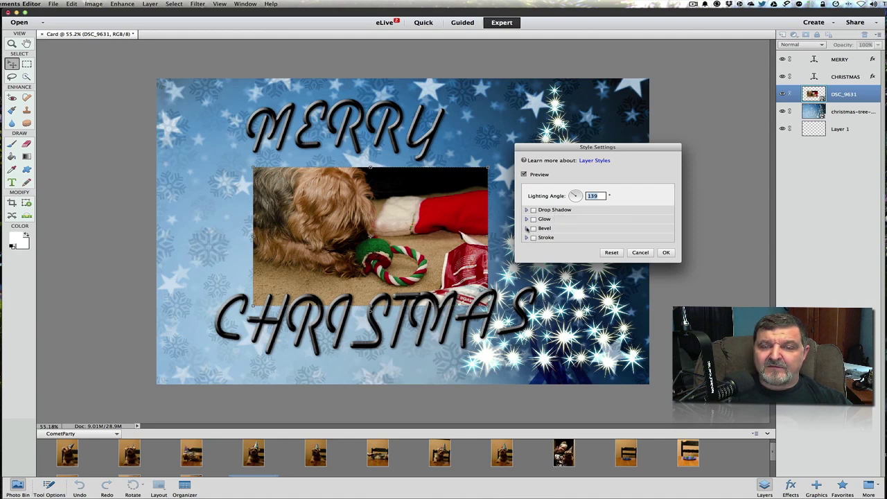
left_click(527, 229)
left_click(534, 228)
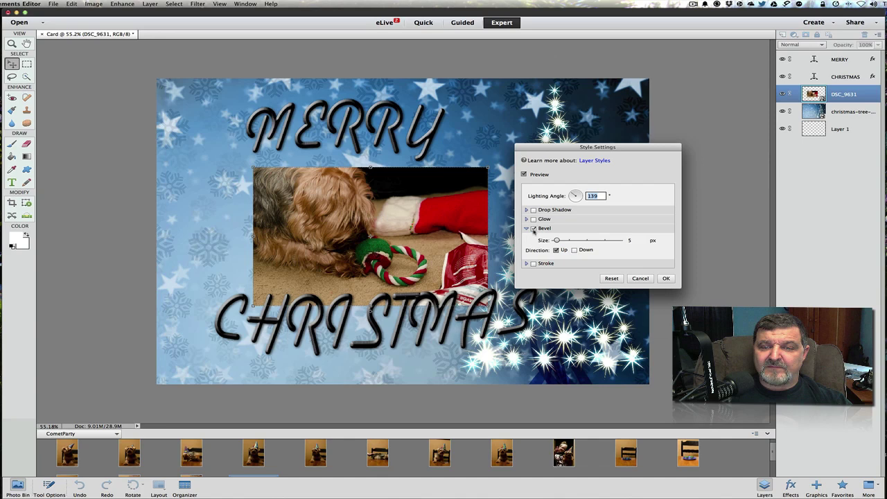
left_click(573, 251)
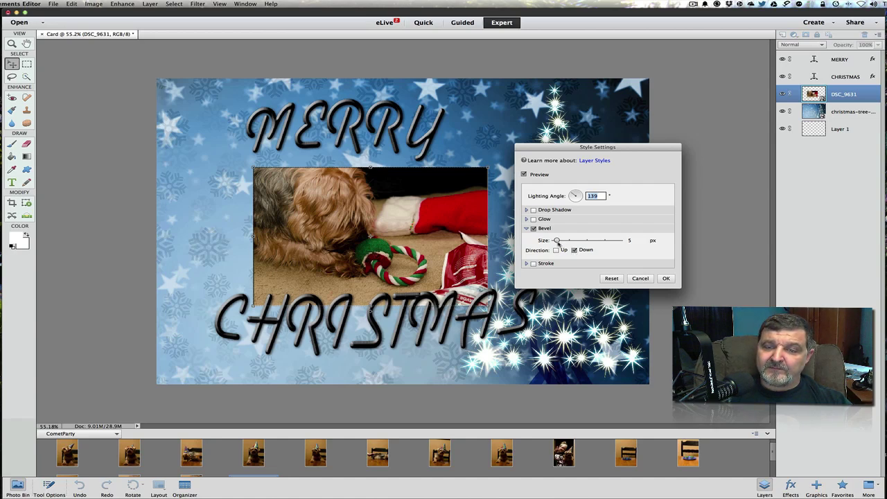
left_click_drag(556, 241, 559, 241)
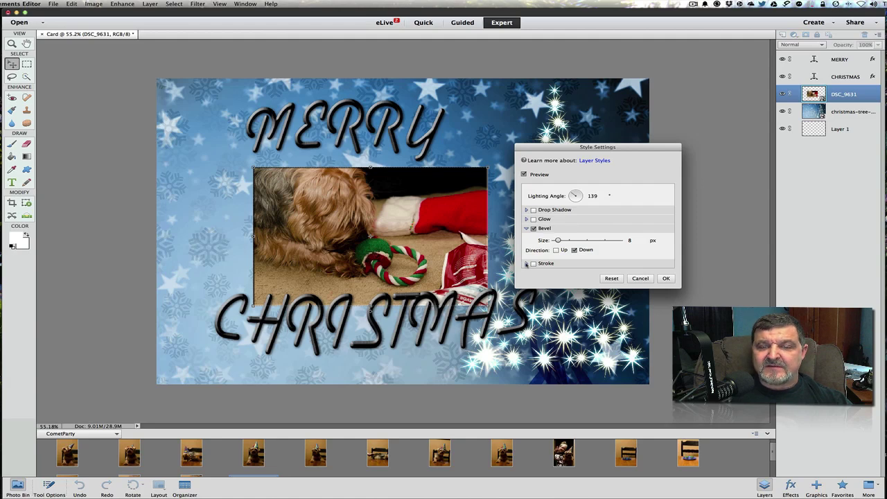
left_click(526, 264)
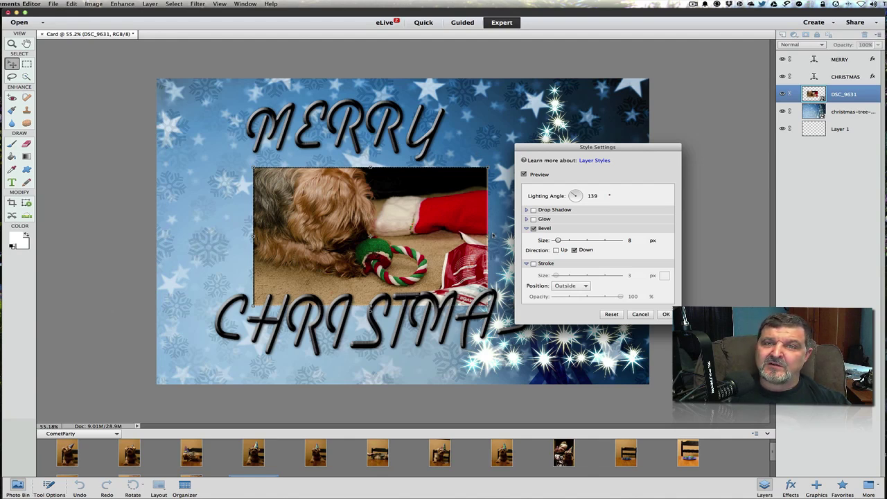
Step: Turn on a stroke for the dog photo and set its colour to blue (0c0cf2)
left_click(533, 264)
left_click(664, 275)
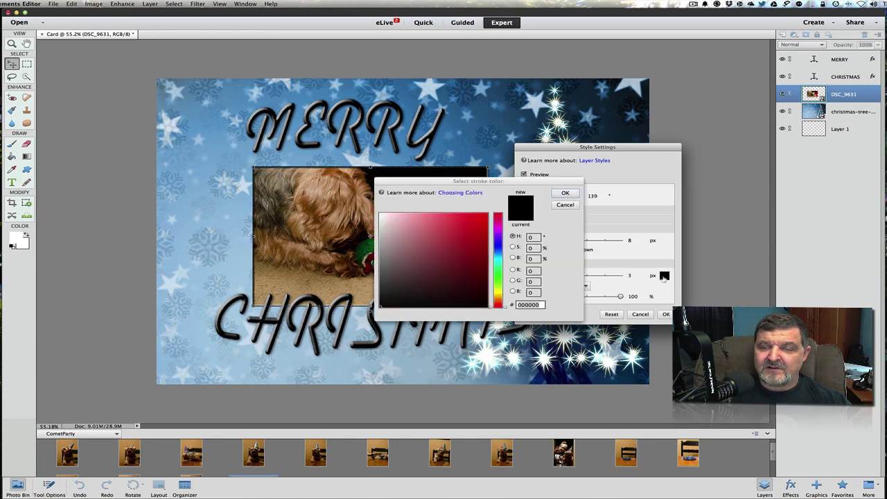
left_click(498, 245)
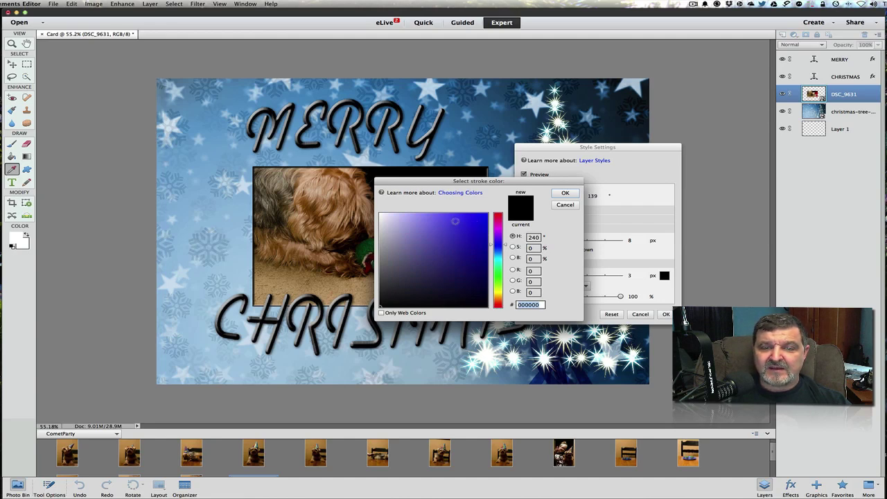
left_click(456, 221)
left_click(482, 219)
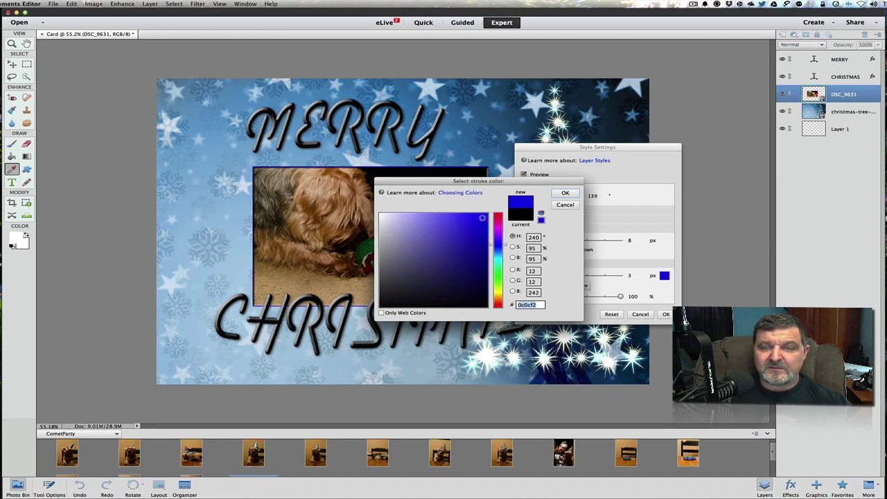
left_click(566, 193)
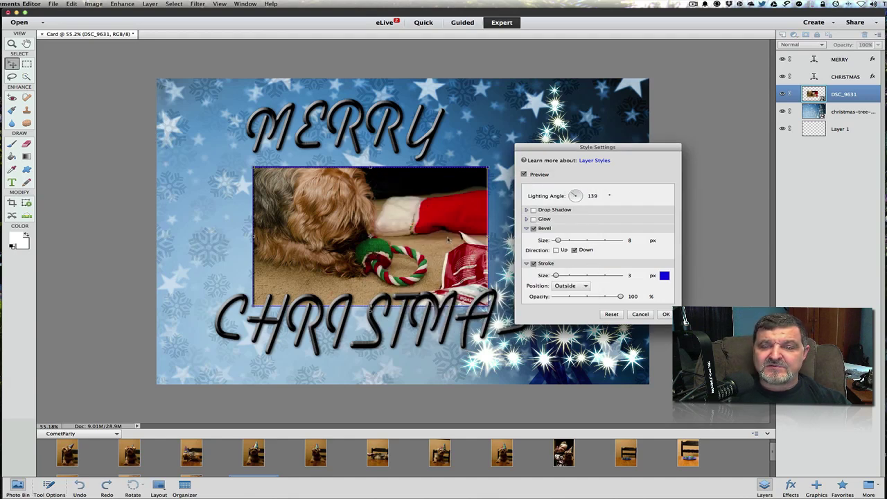
Step: Make the stroke 18 px, positioned Inside, at 25% opacity, and apply it
left_click_drag(557, 275, 553, 275)
left_click(563, 285)
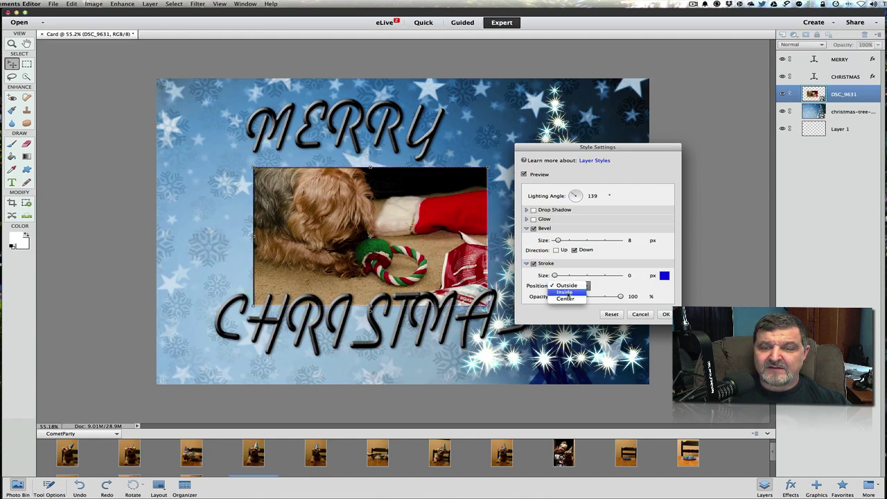
left_click(567, 292)
left_click_drag(554, 275, 560, 276)
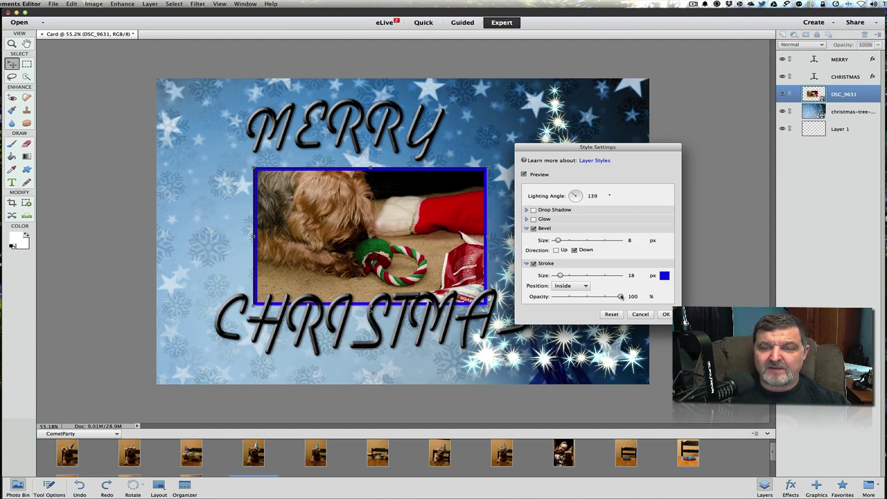
left_click_drag(620, 297, 571, 298)
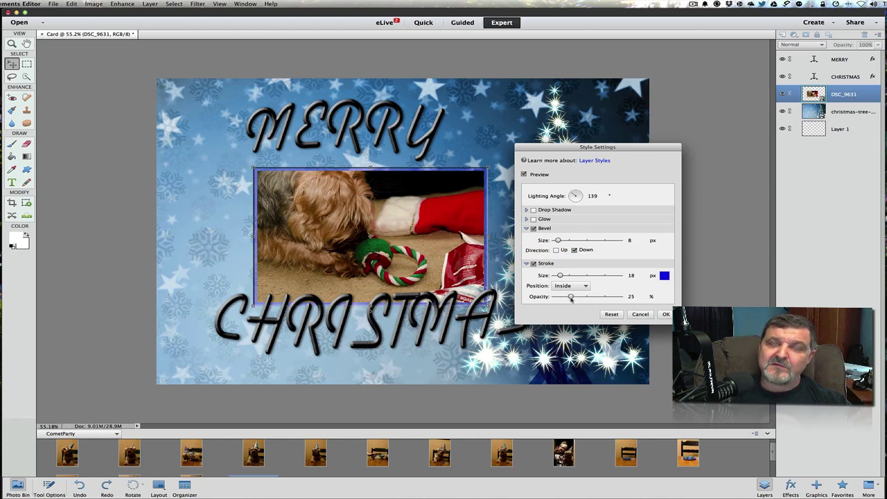
left_click(665, 315)
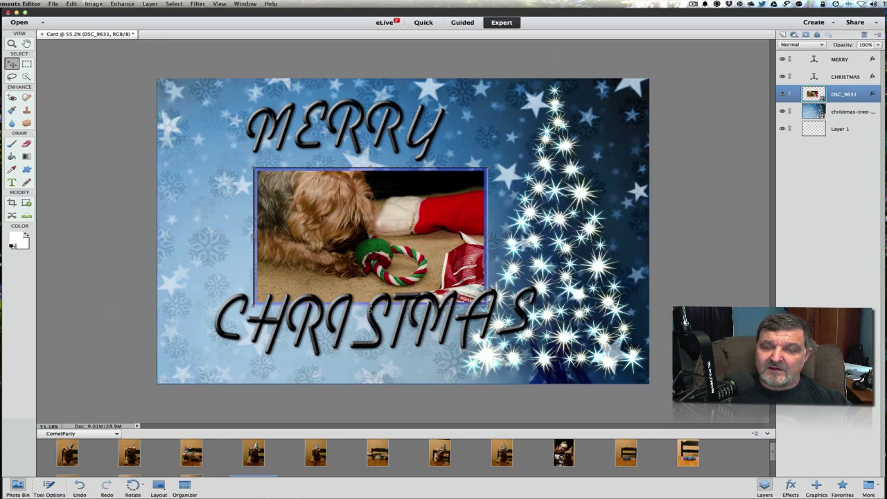
left_click(599, 303)
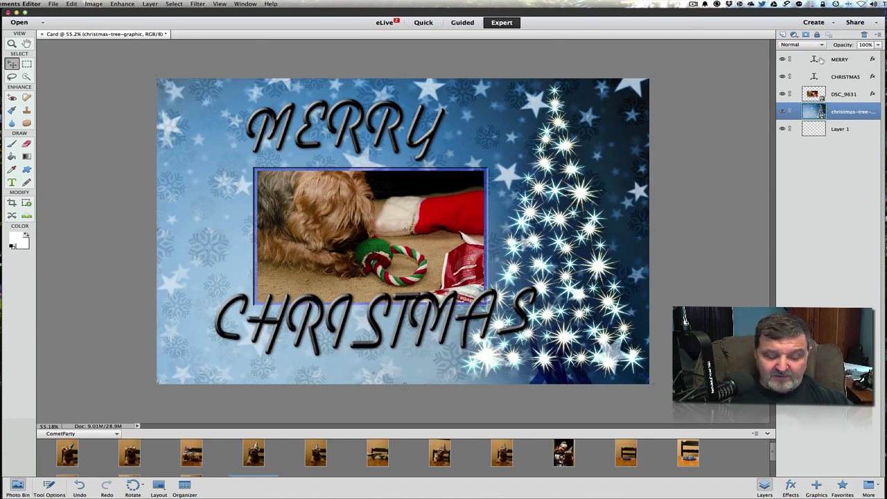
Step: Merge the MERRY text, dog photo and Christmas tree layers into one layer
left_click(821, 59, "shift")
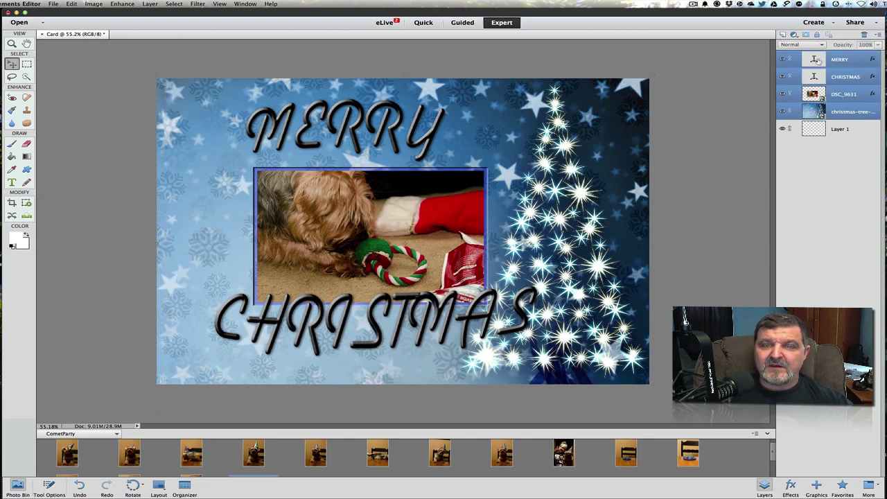
right_click(816, 62)
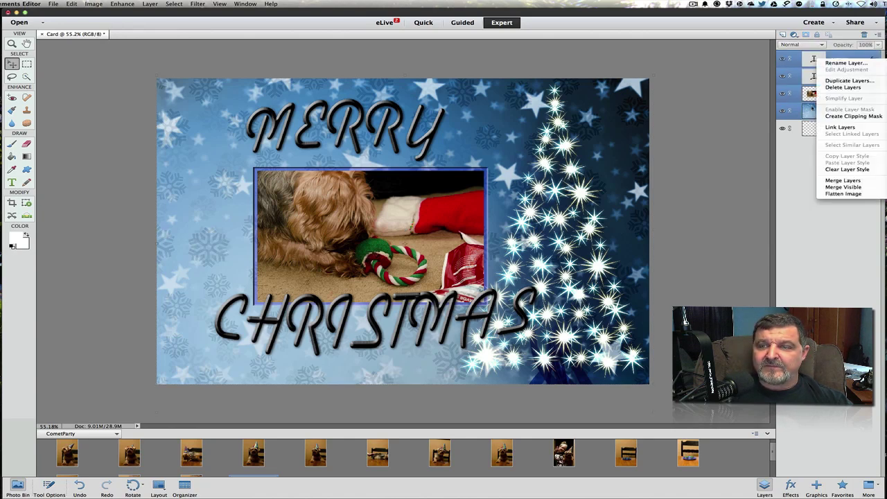
left_click(830, 181)
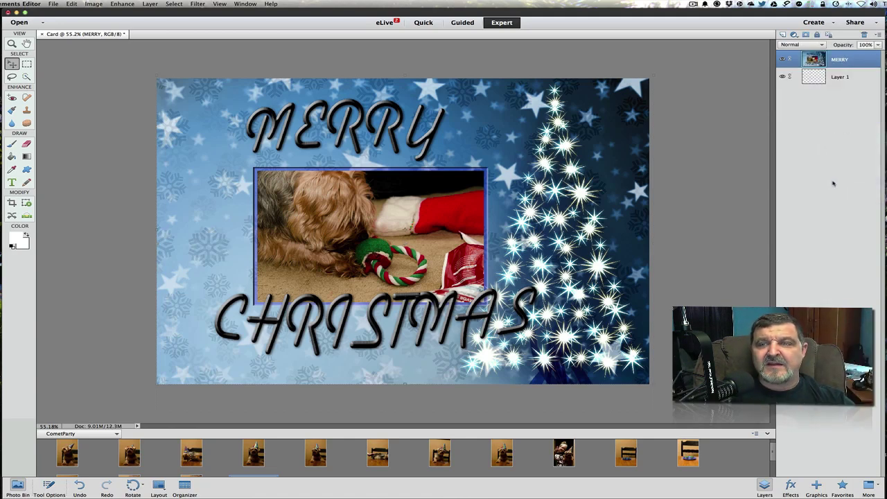
Step: Delete the empty Layer 1 and confirm the deletion
left_click(837, 77)
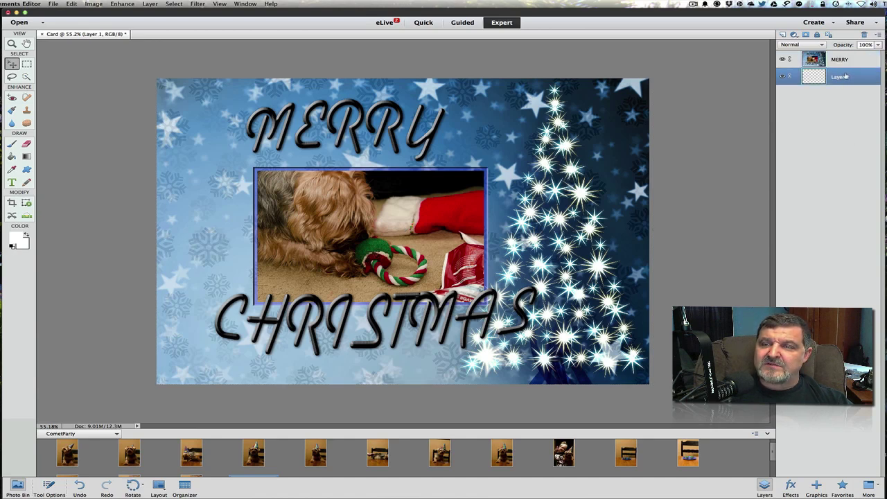
right_click(845, 76)
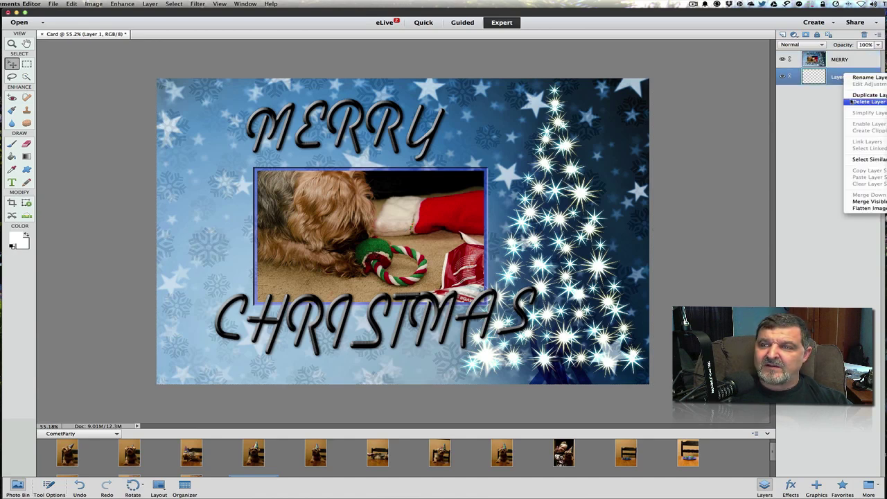
left_click(860, 101)
left_click(541, 170)
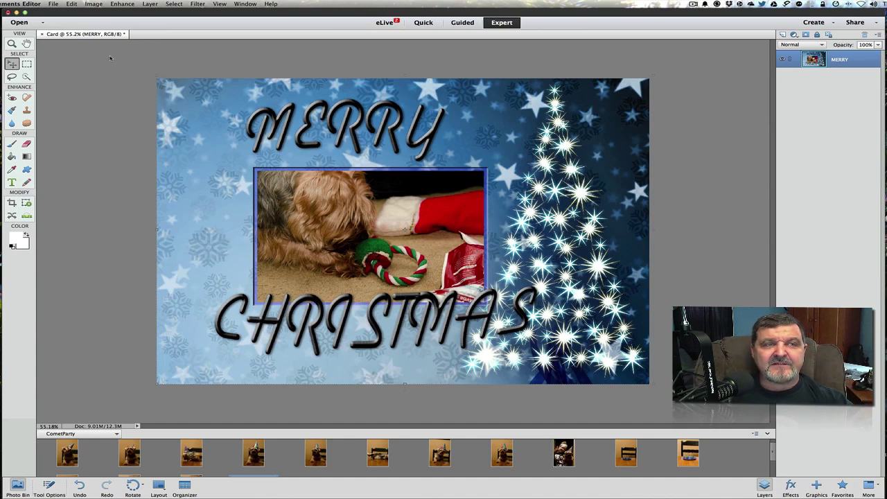
Step: Save As with JPEG format so the file becomes Card.jpg in the Card Stock folder
left_click(53, 5)
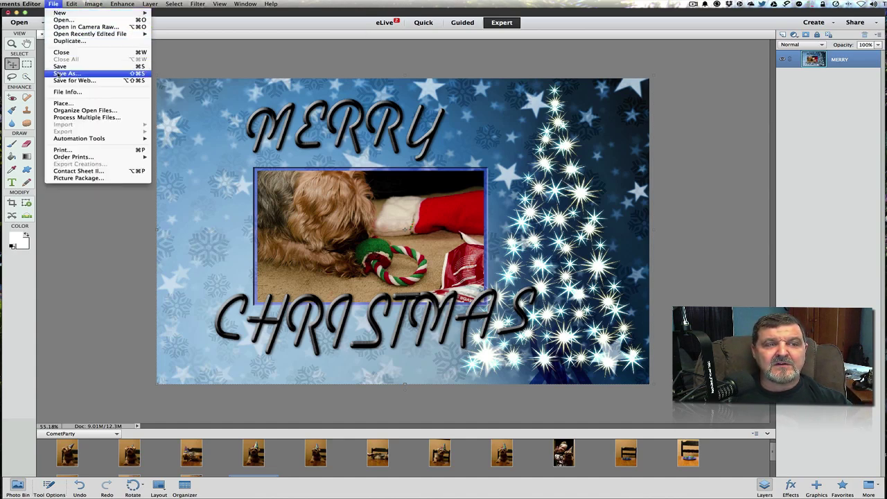
left_click(59, 74)
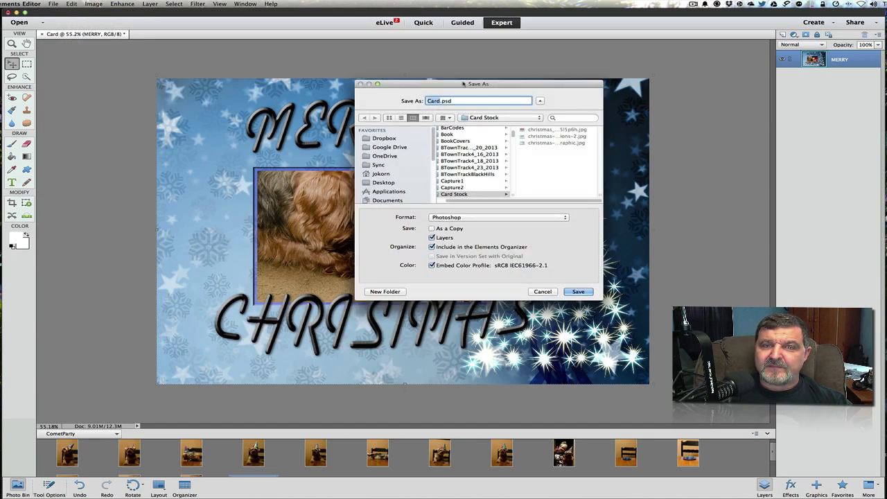
left_click_drag(463, 84, 437, 93)
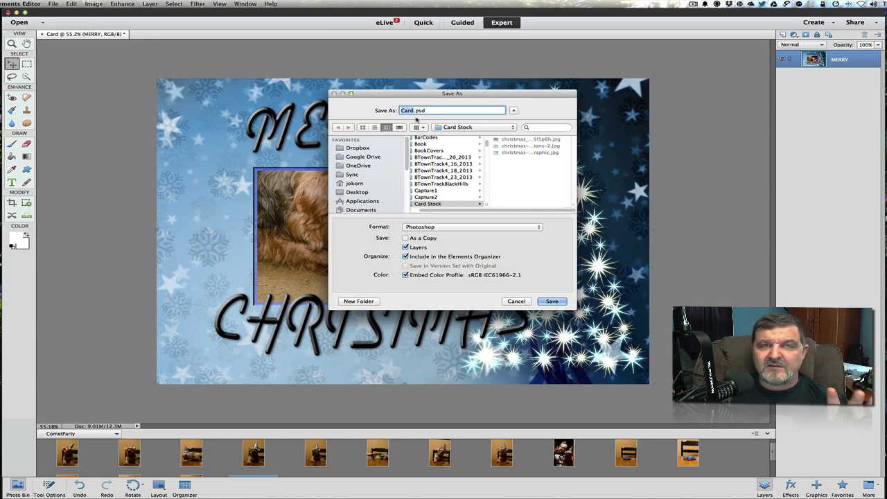
left_click(433, 226)
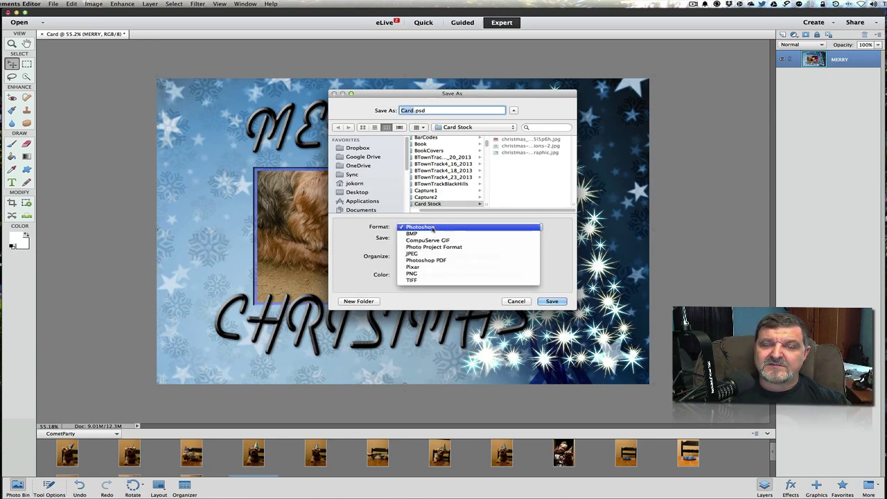
left_click(412, 256)
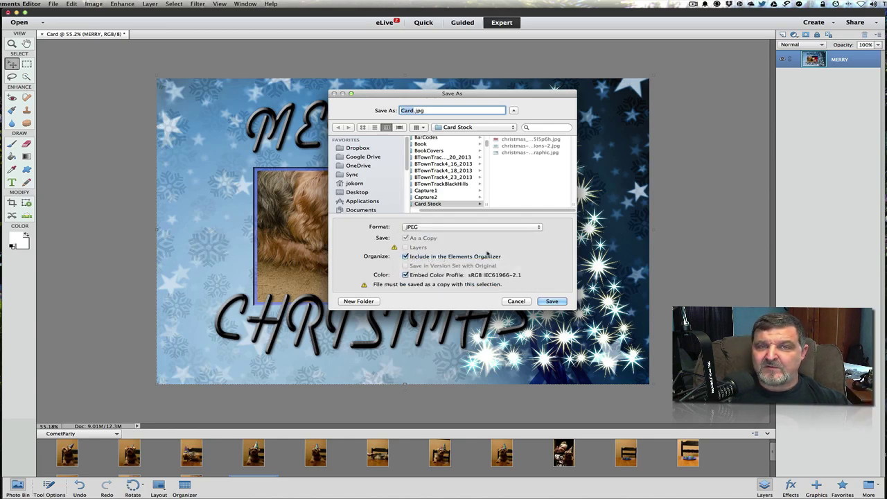
Step: Save Card.jpg, bringing up JPEG Options at Quality 12 (Maximum), Baseline Standard
left_click(552, 301)
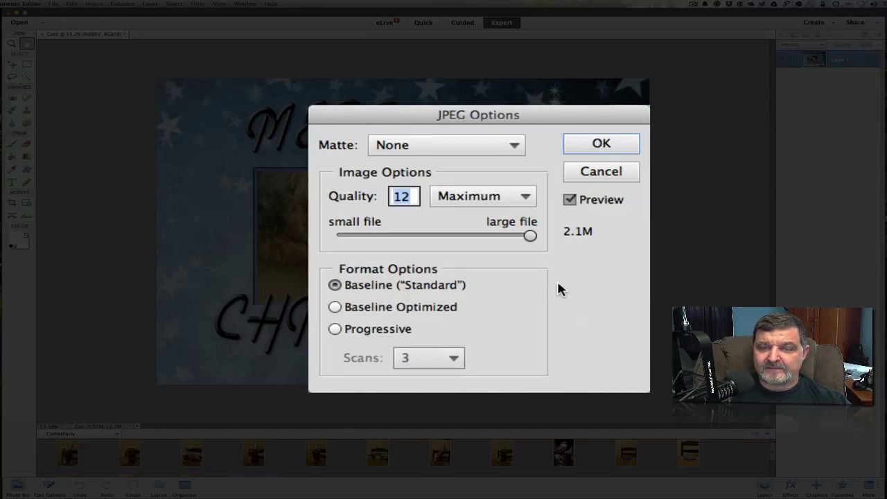